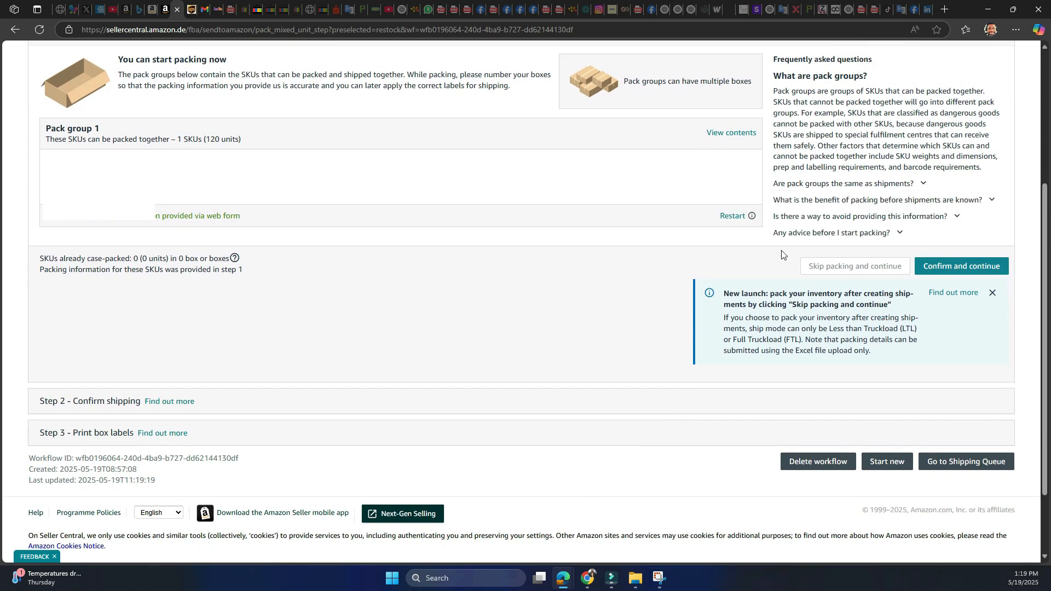
- Confirm the packing information and set the ship date for all shipments to 20/05/2025
{"action": "left_click", "coordinate": [962, 269]}
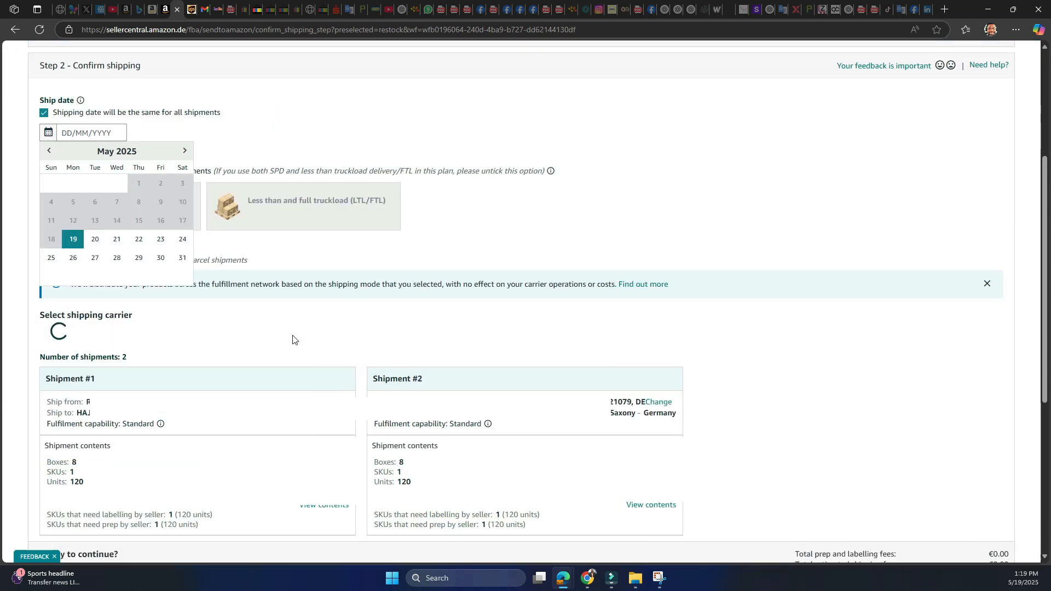
{"action": "left_click", "coordinate": [73, 248]}
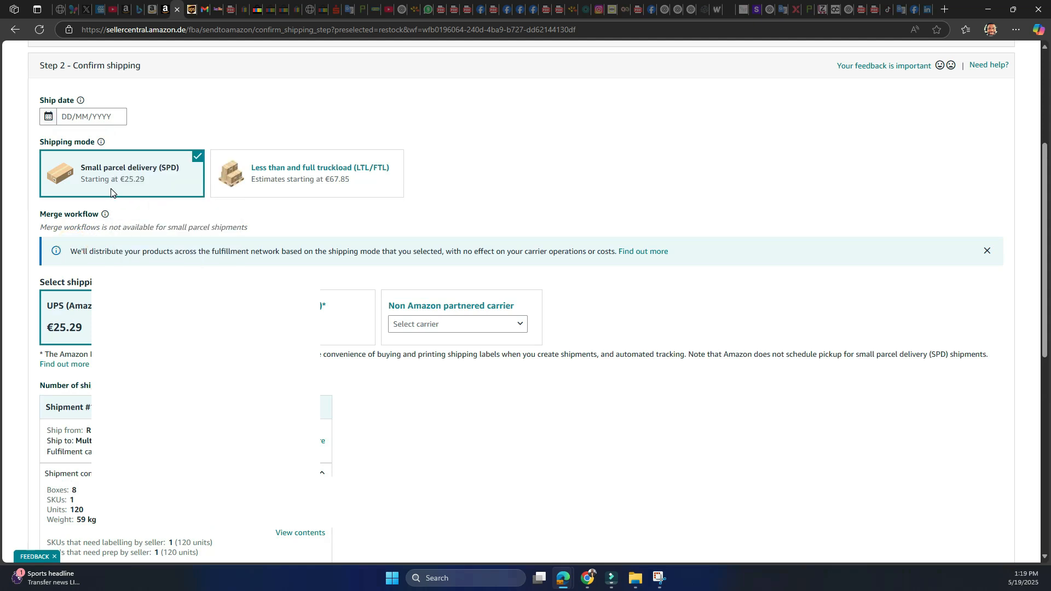
{"action": "left_click", "coordinate": [82, 116]}
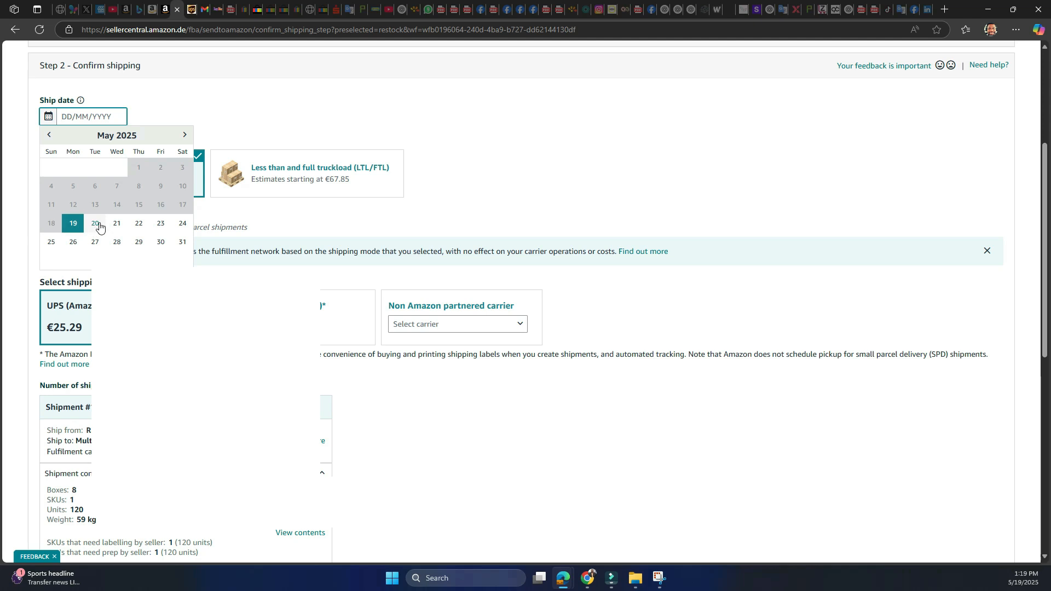
{"action": "left_click", "coordinate": [96, 226]}
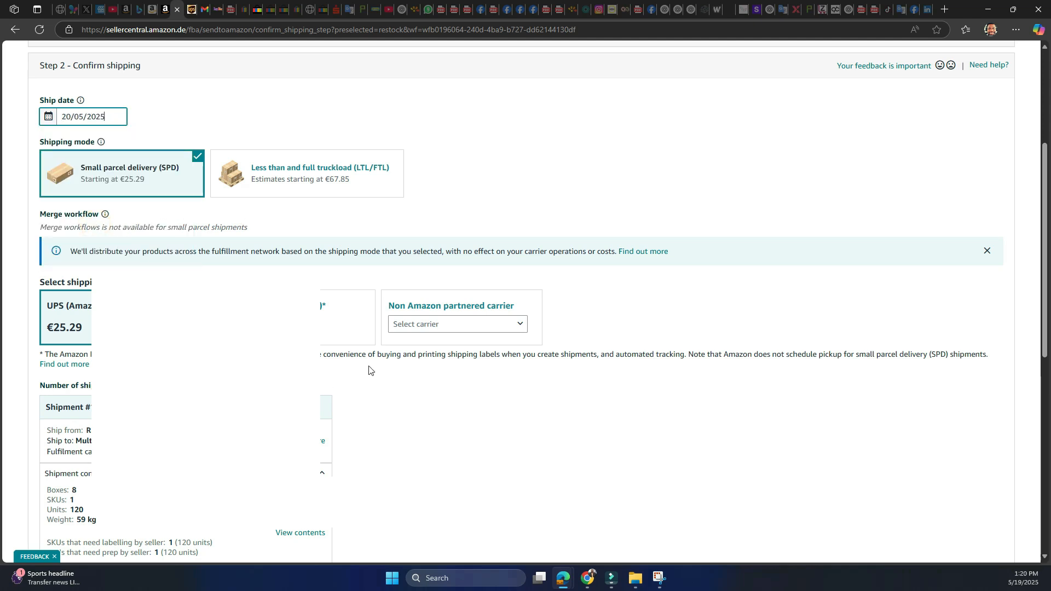
- Agree to the Amazon Partnered Carrier and carrier terms, accept the charges and confirm shipping
{"action": "scroll", "coordinate": [347, 374], "scroll_direction": "down", "scroll_amount": 3}
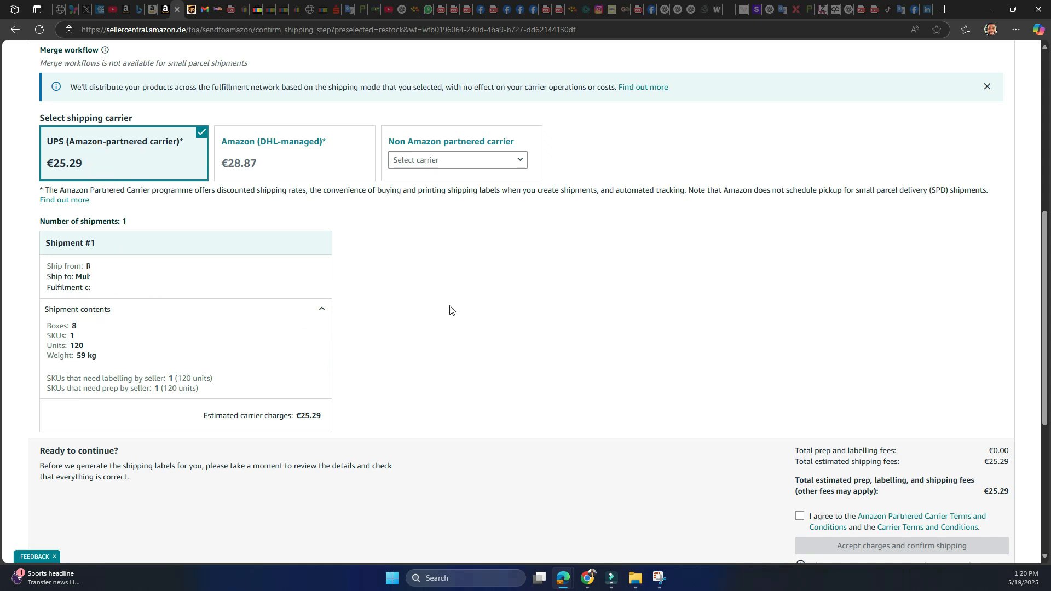
{"action": "scroll", "coordinate": [451, 311], "scroll_direction": "down", "scroll_amount": 1}
{"action": "scroll", "coordinate": [450, 310], "scroll_direction": "down", "scroll_amount": 3}
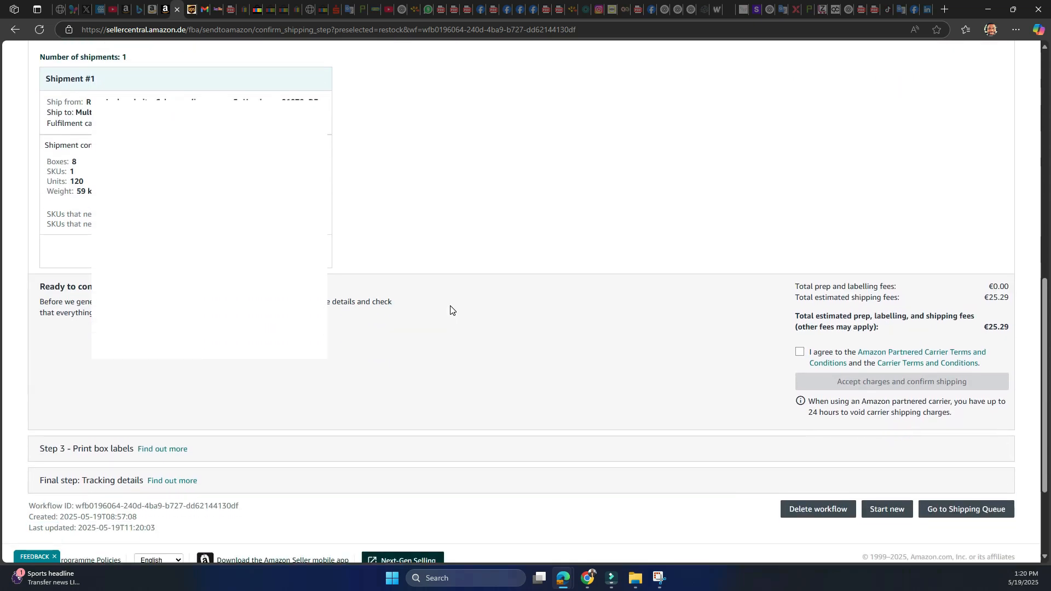
{"action": "left_click", "coordinate": [800, 353]}
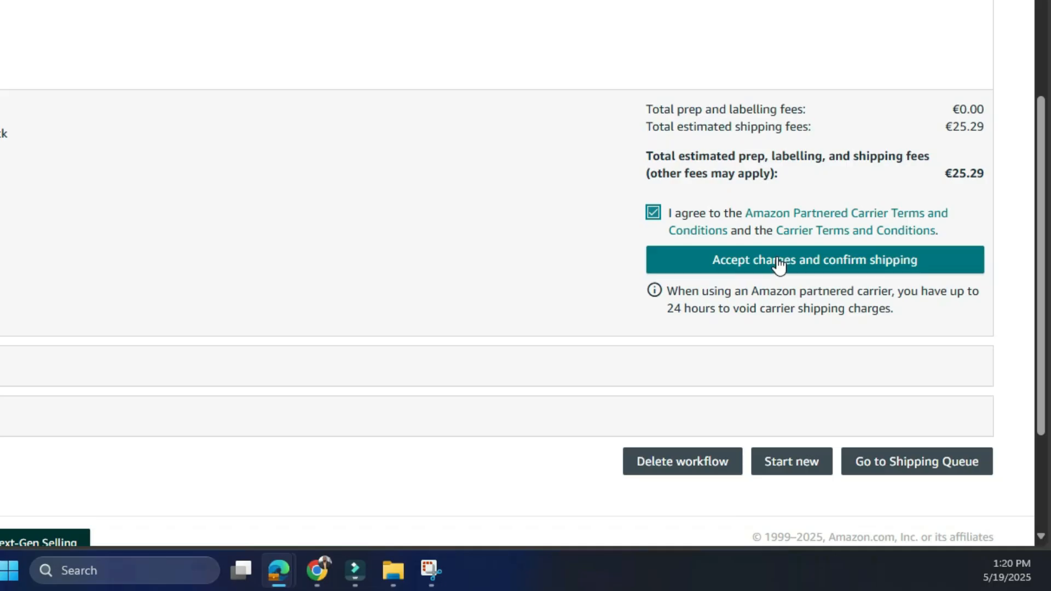
{"action": "left_click", "coordinate": [877, 381]}
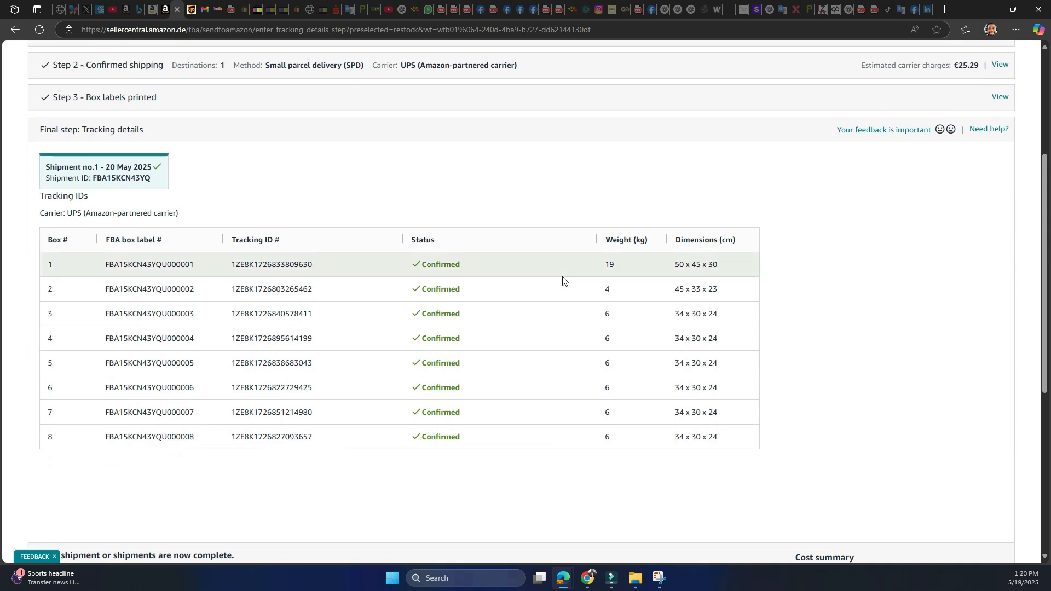
- Examine the completed shipment's box tracking table, cost summary and shipment contents
{"action": "scroll", "coordinate": [562, 281], "scroll_direction": "down", "scroll_amount": 3}
{"action": "scroll", "coordinate": [563, 281], "scroll_direction": "down", "scroll_amount": 2}
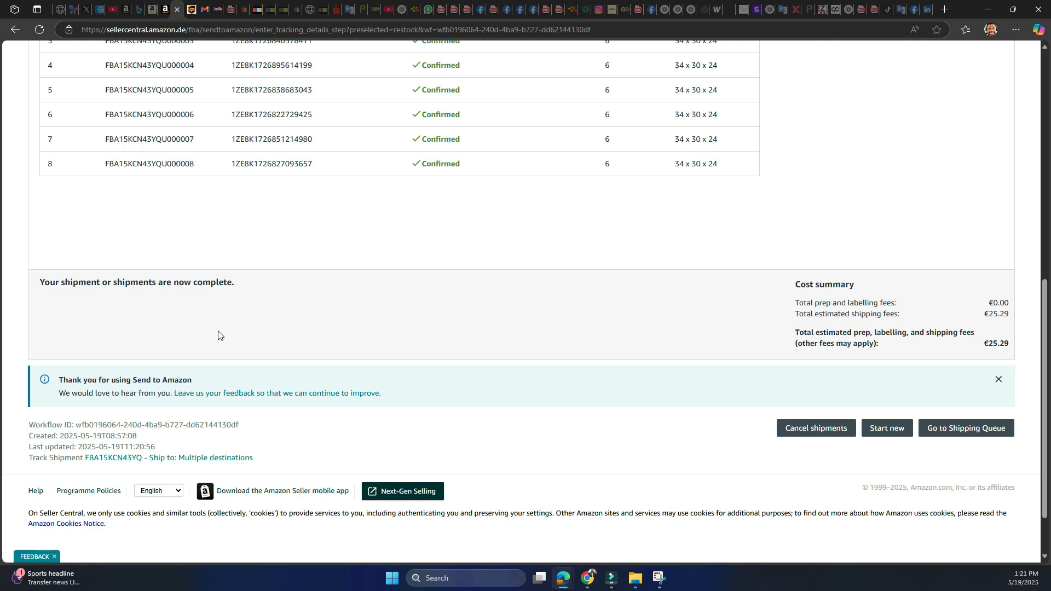
{"action": "scroll", "coordinate": [453, 316], "scroll_direction": "up", "scroll_amount": 4}
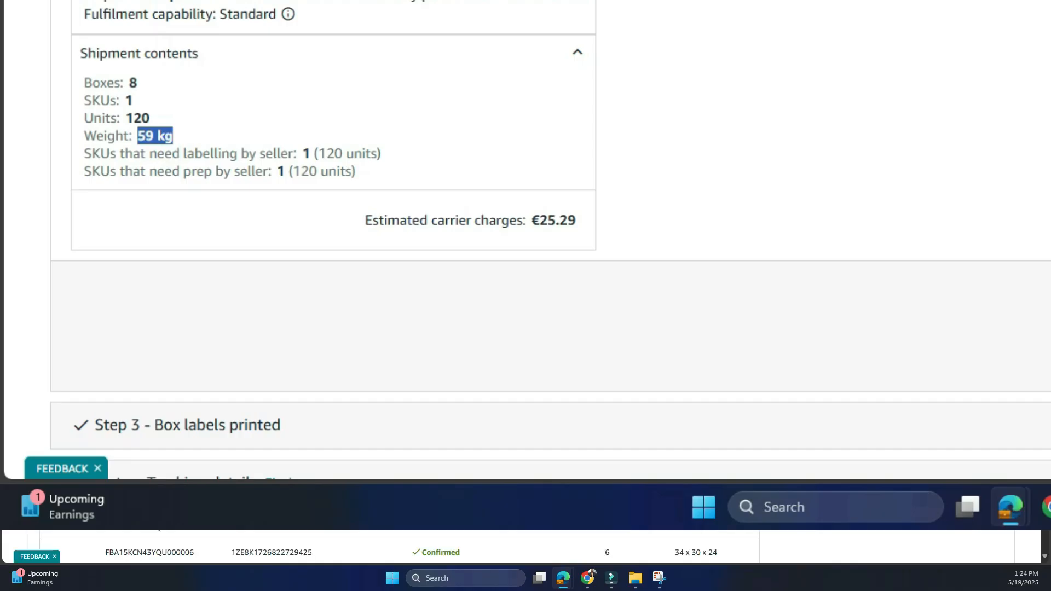
{"action": "scroll", "coordinate": [521, 546], "scroll_direction": "down", "scroll_amount": 1}
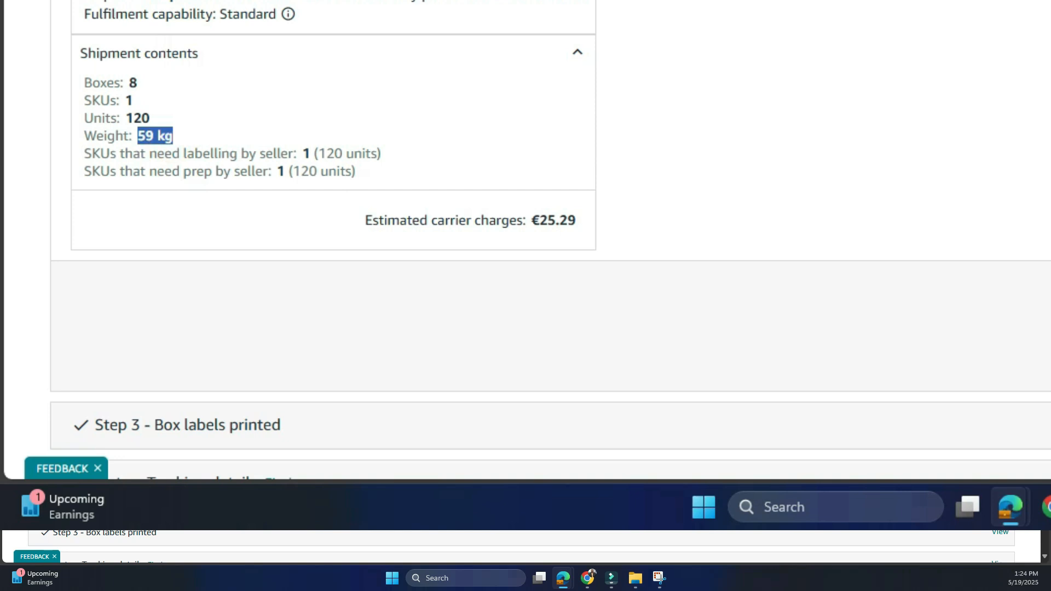
{"action": "scroll", "coordinate": [521, 307], "scroll_direction": "down", "scroll_amount": 5}
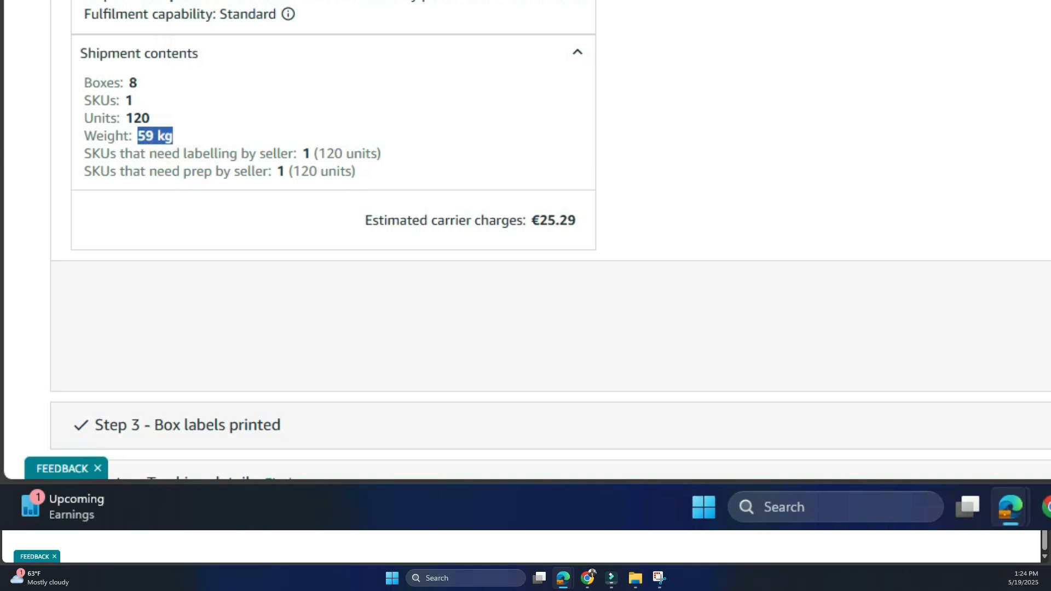
{"action": "scroll", "coordinate": [521, 307], "scroll_direction": "up", "scroll_amount": 5}
{"action": "scroll", "coordinate": [605, 357], "scroll_direction": "down", "scroll_amount": 5}
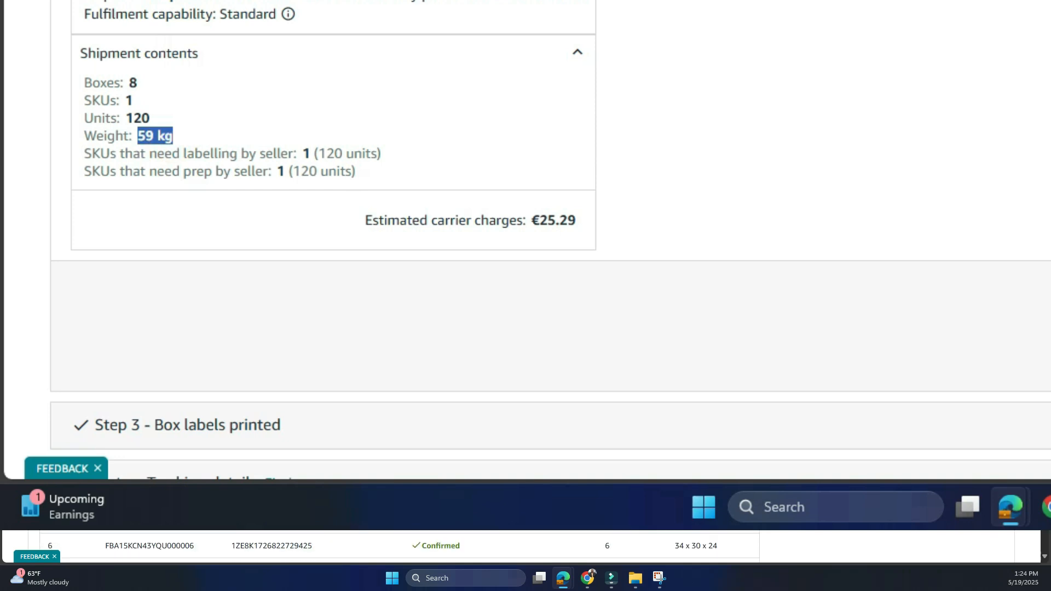
{"action": "scroll", "coordinate": [736, 322], "scroll_direction": "down", "scroll_amount": 1}
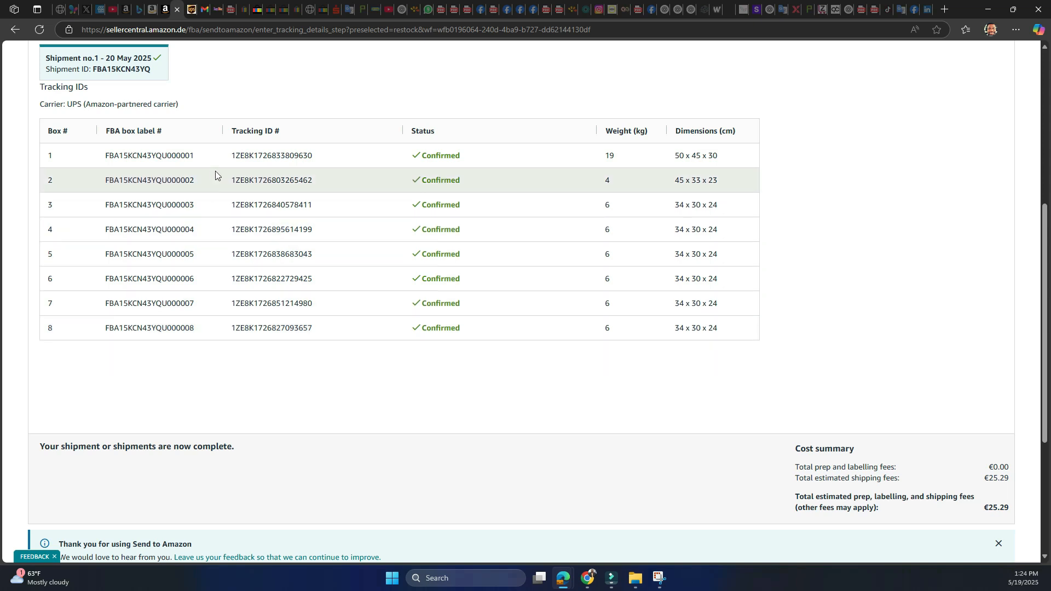
- Copy box 1's tracking ID, switch to the UPS site and open the form for scheduling a collection
{"action": "left_click_drag", "start_coordinate": [313, 155], "coordinate": [232, 157]}
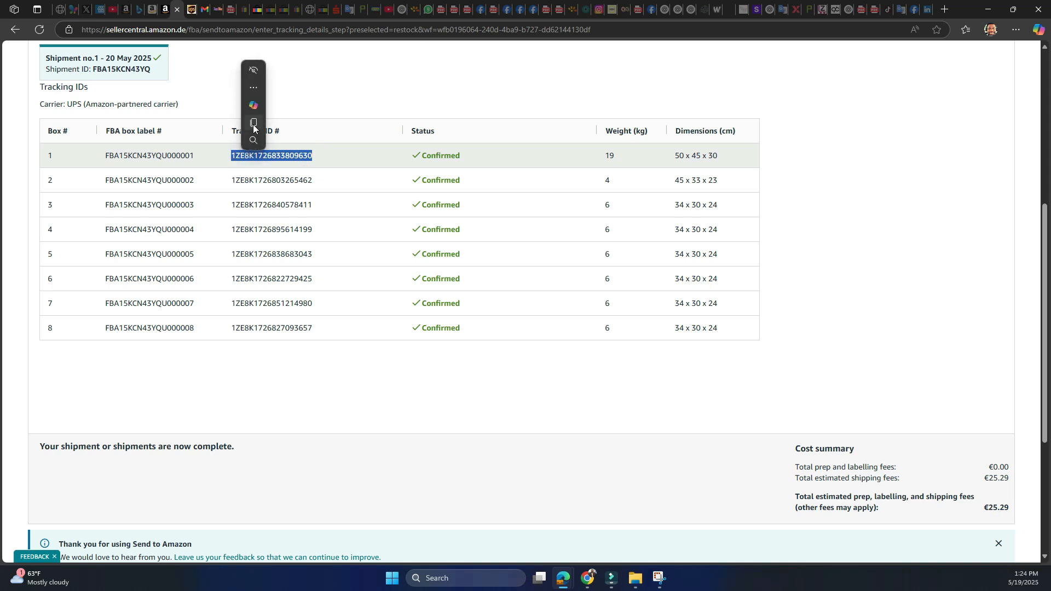
{"action": "left_click", "coordinate": [254, 135]}
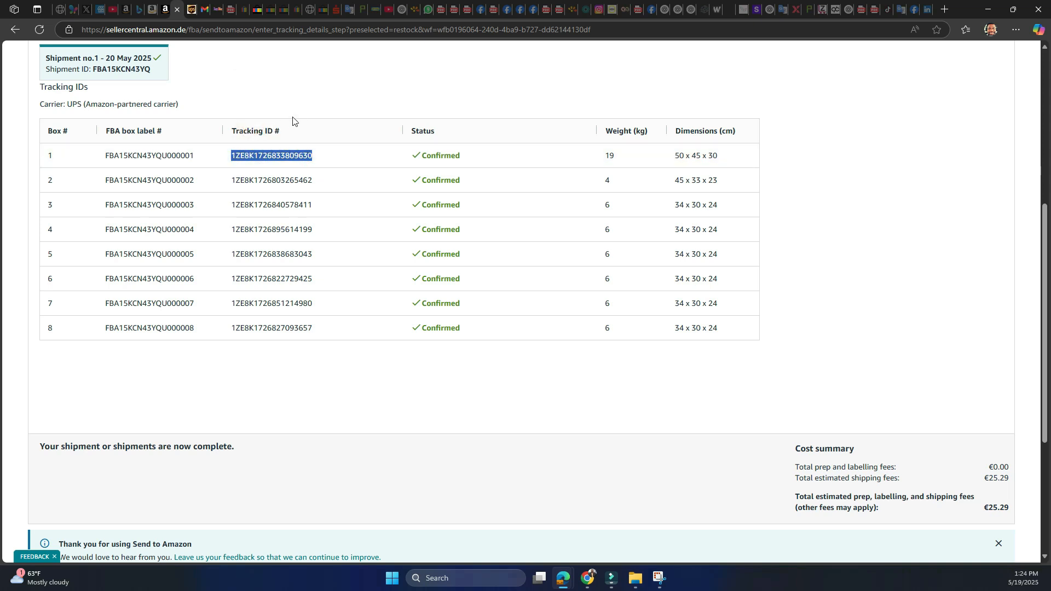
{"action": "left_click", "coordinate": [191, 10]}
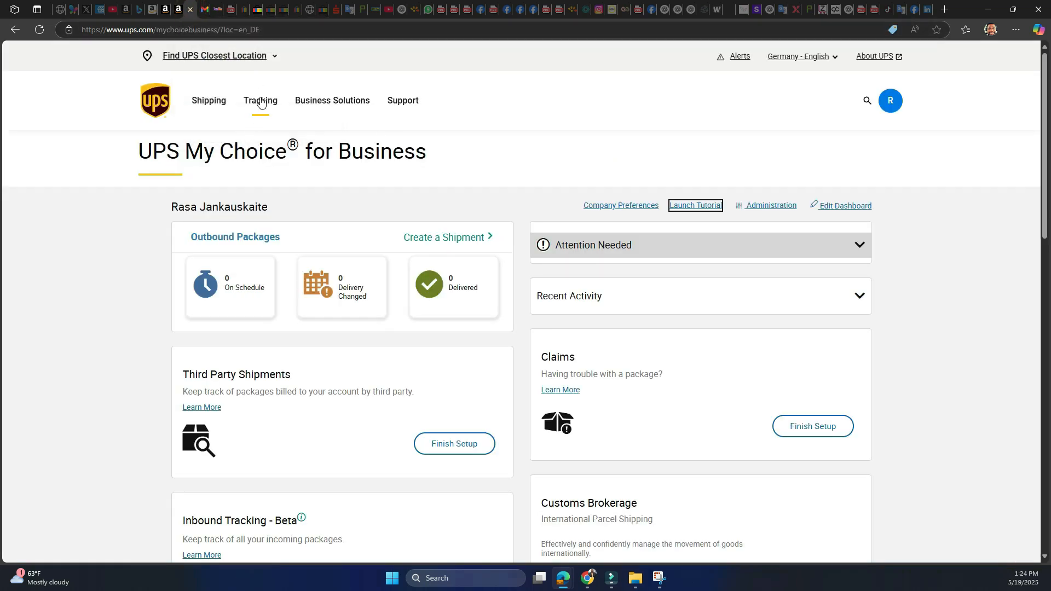
{"action": "left_click", "coordinate": [216, 107]}
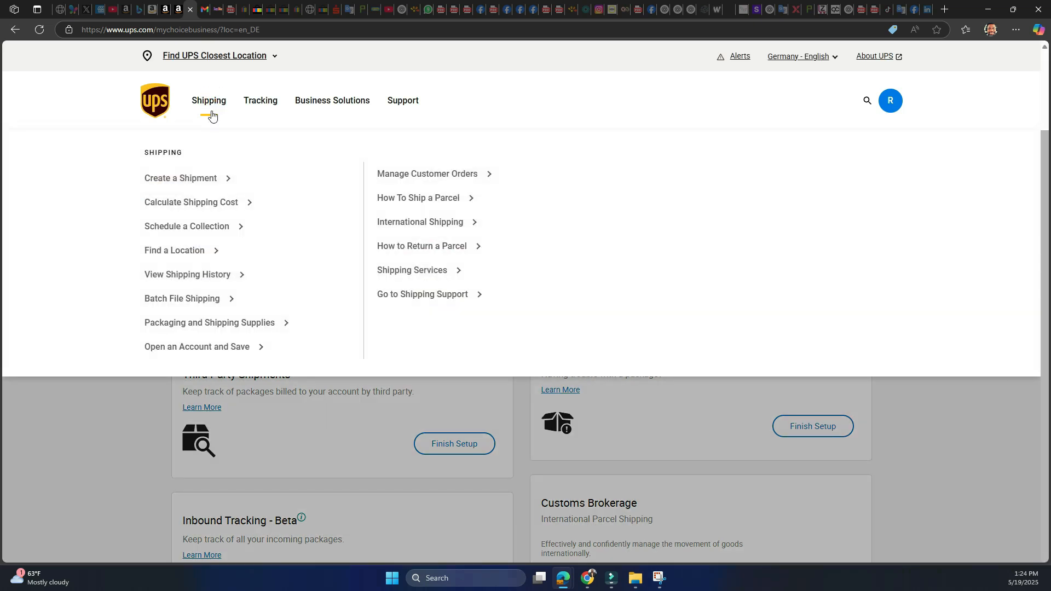
{"action": "left_click", "coordinate": [191, 227]}
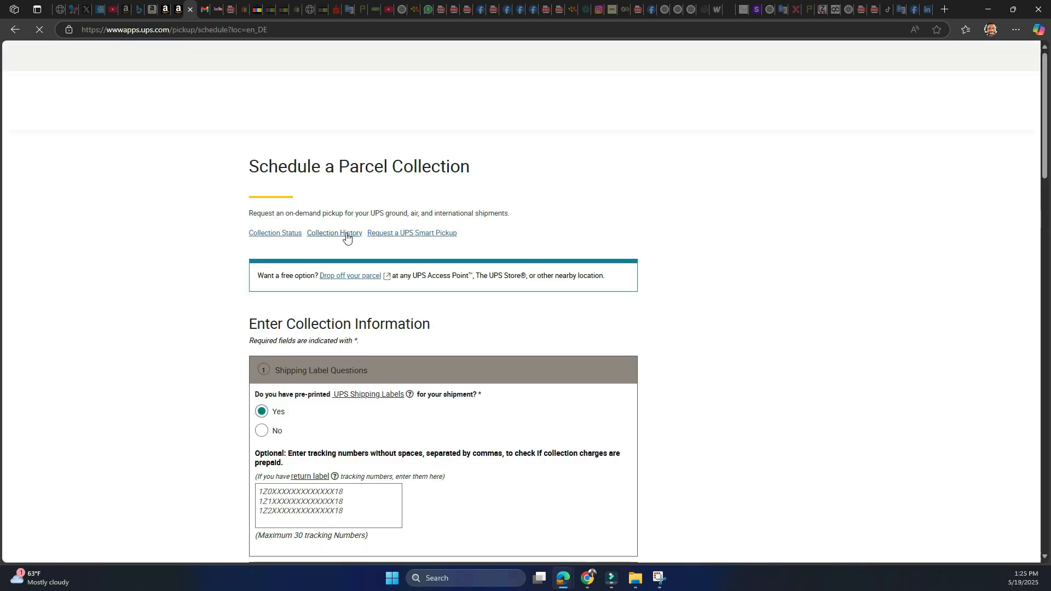
- Paste box 1's tracking ID into the optional tracking numbers field of the UPS collection form
{"action": "scroll", "coordinate": [581, 192], "scroll_direction": "down", "scroll_amount": 3}
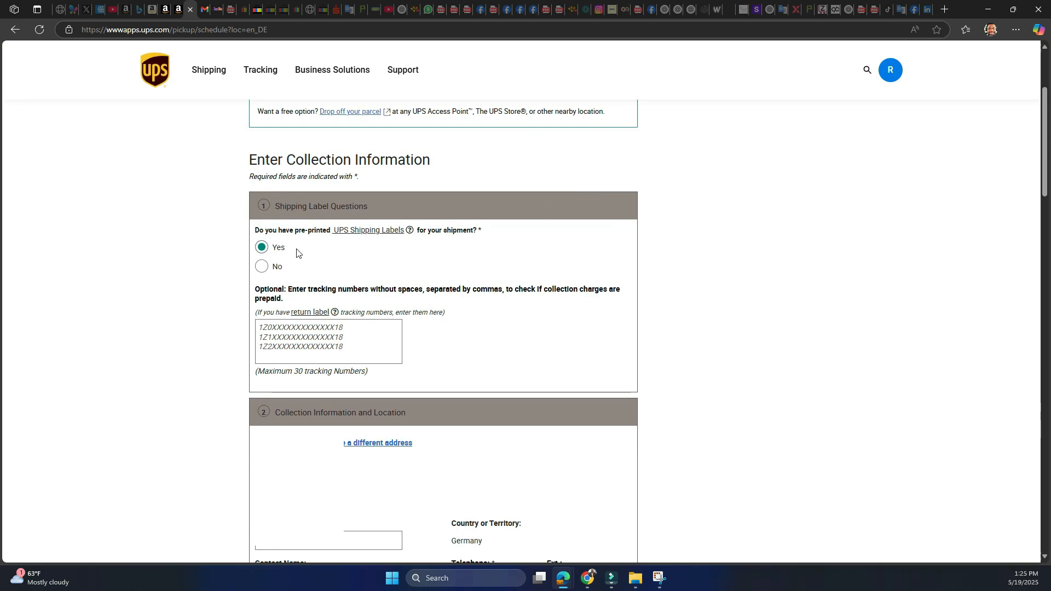
{"action": "right_click", "coordinate": [290, 333]}
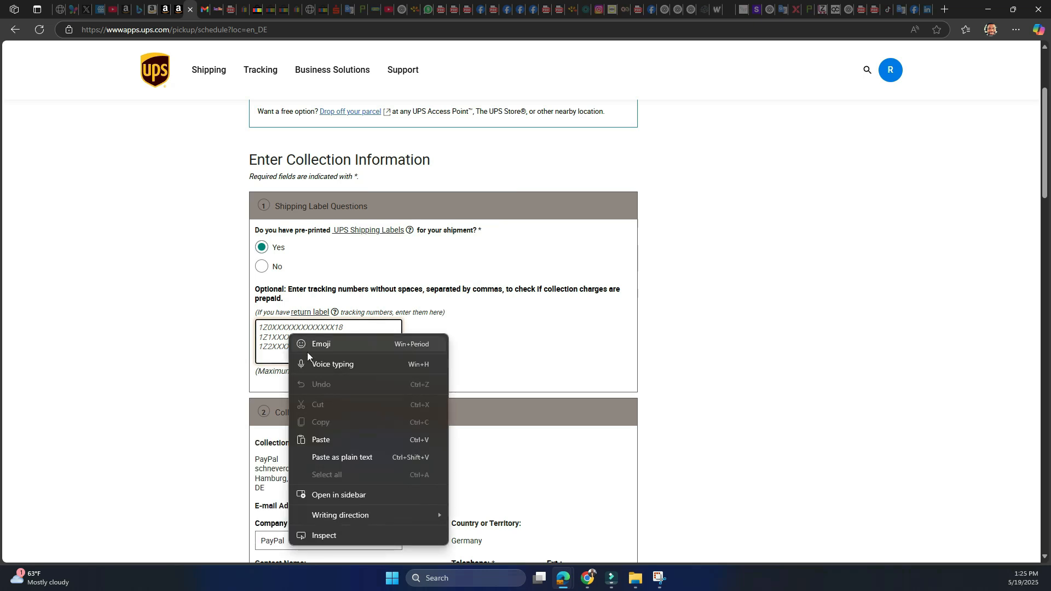
{"action": "left_click", "coordinate": [317, 440]}
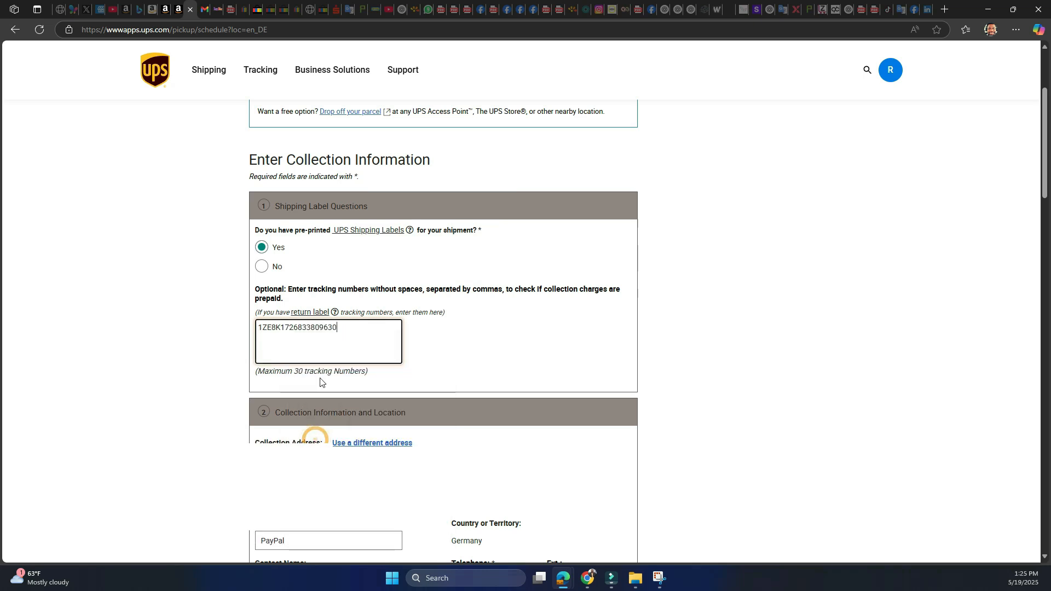
- Copy box 2's tracking ID from Seller Central and add it after the first one in the UPS form, separated by a comma
{"action": "left_click", "coordinate": [176, 9]}
{"action": "left_click", "coordinate": [317, 180]}
{"action": "left_click_drag", "start_coordinate": [317, 180], "coordinate": [232, 182]}
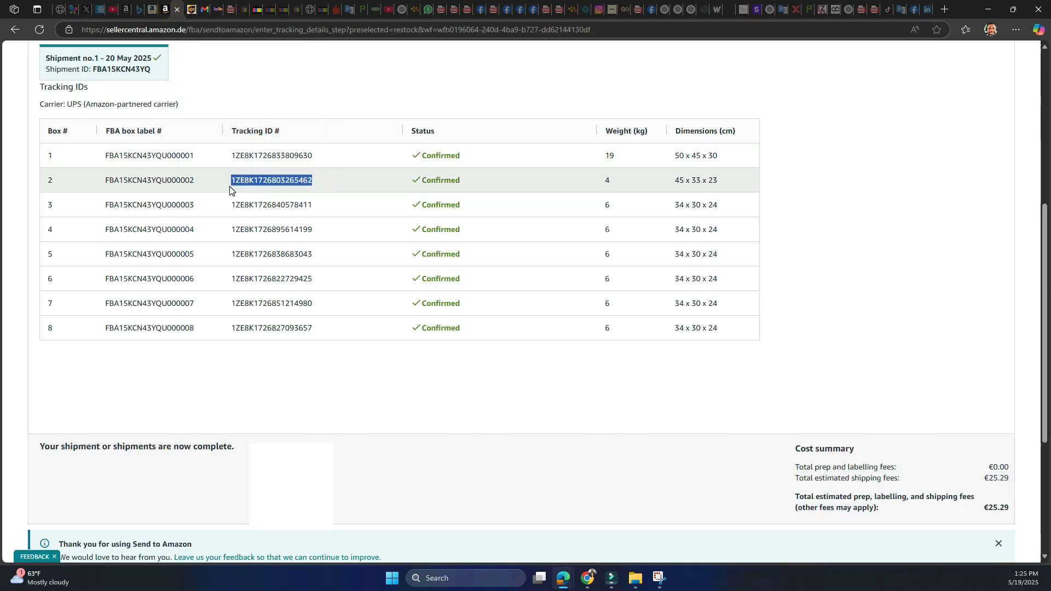
{"action": "left_click", "coordinate": [192, 11]}
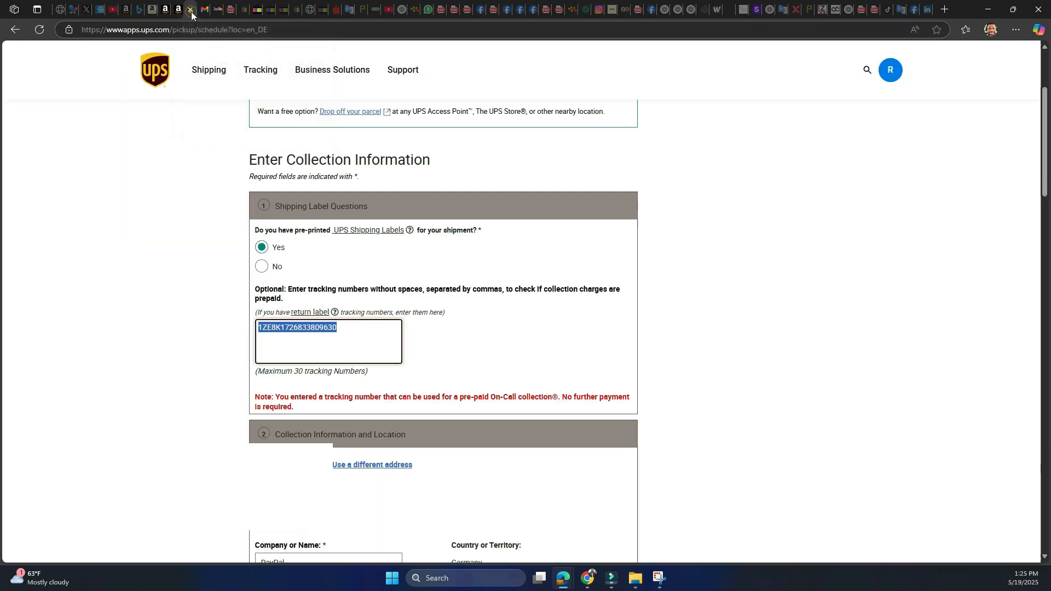
{"action": "left_click", "coordinate": [341, 327]}
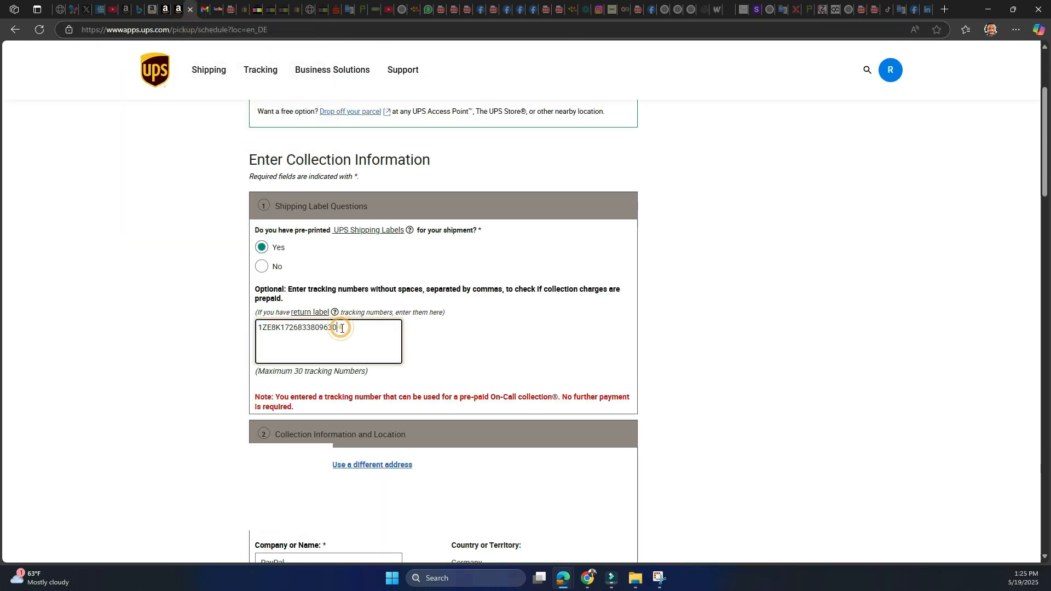
{"action": "type", "text": ","}
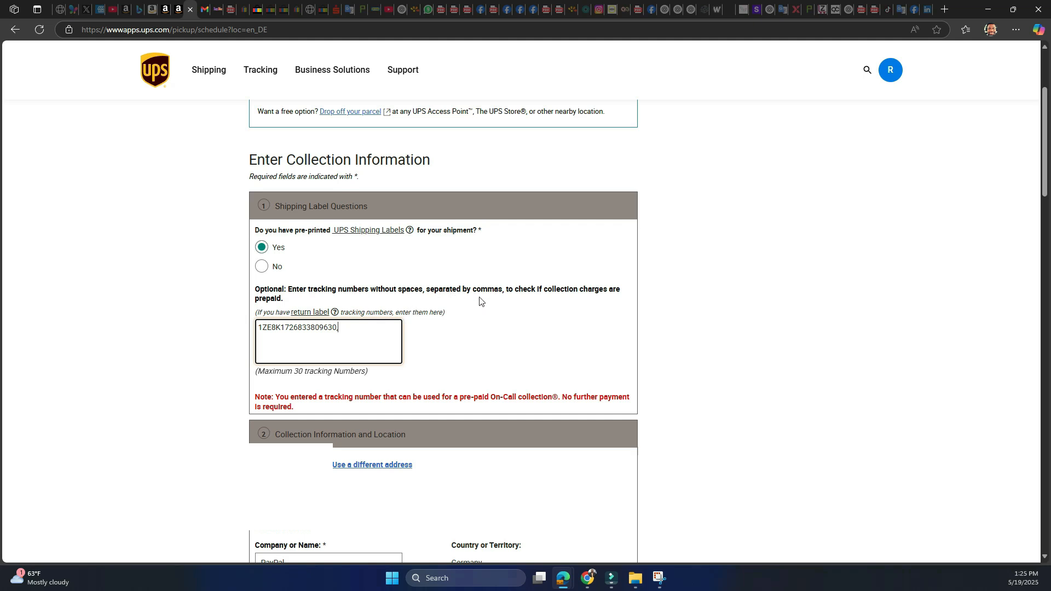
{"action": "key", "text": "ctrl+v"}
- Put the second tracking number on its own line and end it with a comma
{"action": "left_click", "coordinate": [340, 327]}
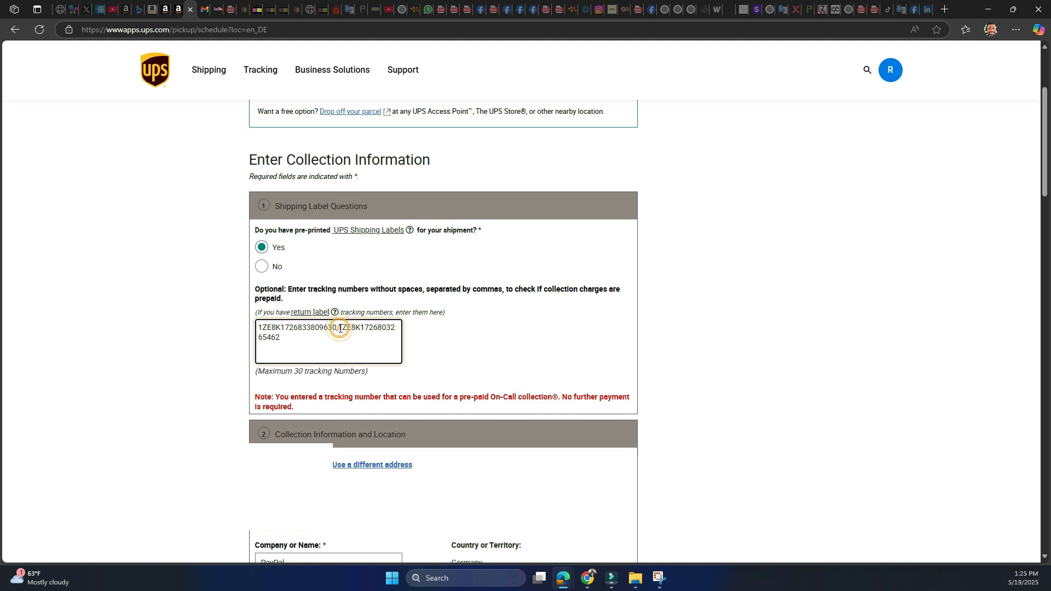
{"action": "key", "text": "Return"}
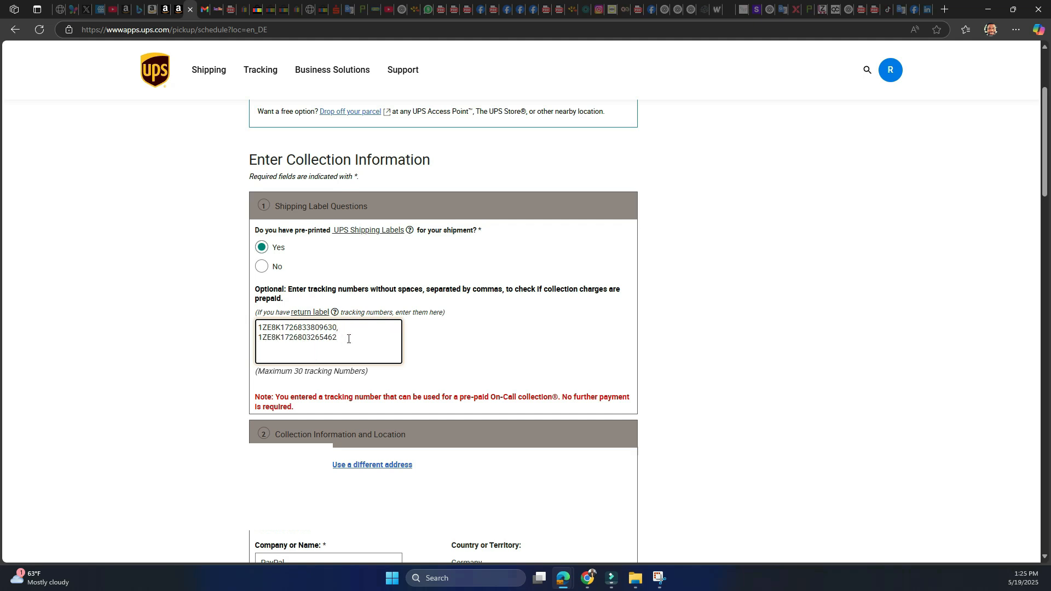
{"action": "left_click", "coordinate": [342, 338]}
{"action": "type", "text": ","}
- Copy box 3's tracking ID from Seller Central and add it on a new line of the UPS tracking numbers field
{"action": "left_click", "coordinate": [180, 10]}
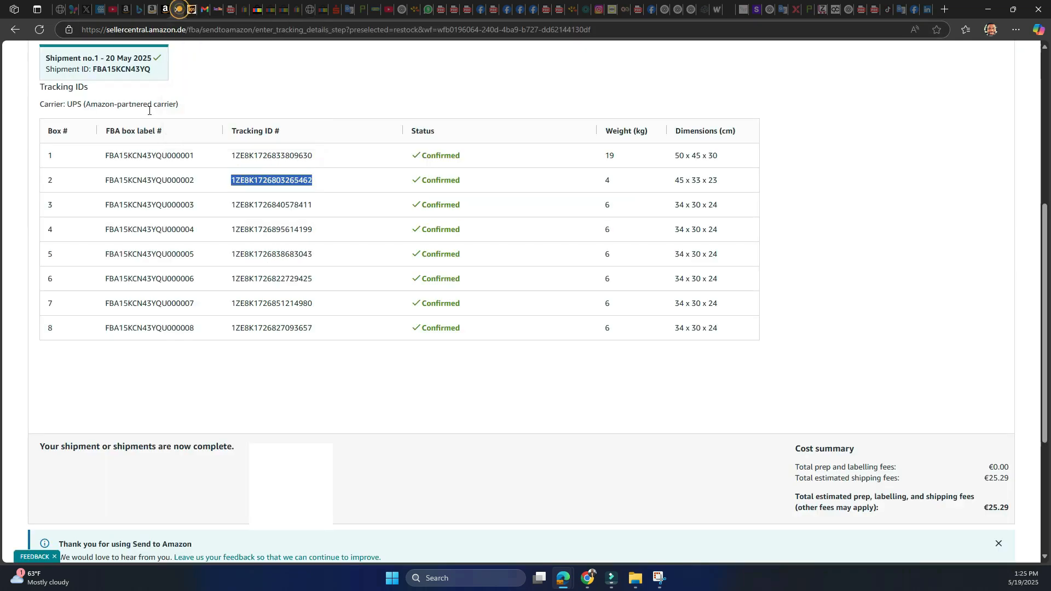
{"action": "left_click_drag", "start_coordinate": [314, 205], "coordinate": [231, 212]}
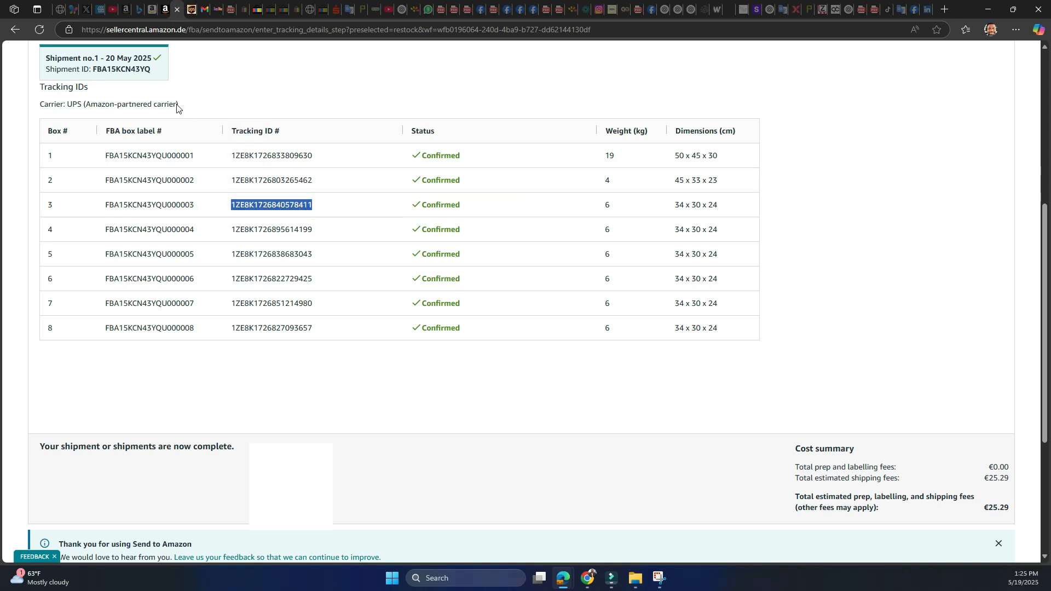
{"action": "left_click", "coordinate": [191, 9]}
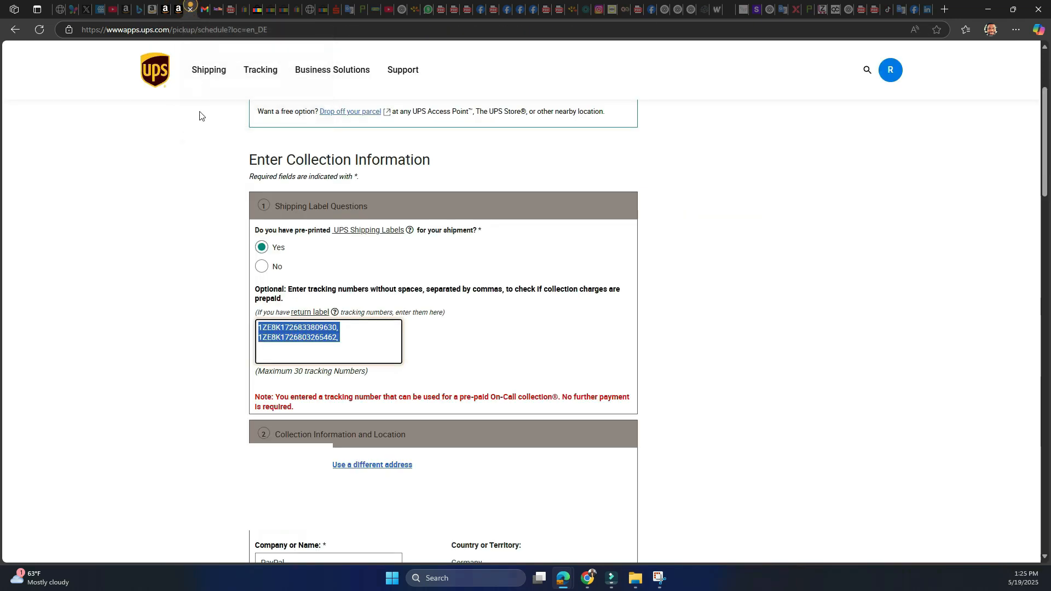
{"action": "left_click", "coordinate": [265, 348]}
{"action": "key", "text": "ctrl+v"}
- Copy box 4's tracking ID from Seller Central and append it to the UPS tracking numbers list
{"action": "left_click", "coordinate": [177, 9]}
{"action": "left_click_drag", "start_coordinate": [313, 230], "coordinate": [230, 230]}
{"action": "key", "text": "ctrl+c"}
{"action": "left_click", "coordinate": [190, 9]}
{"action": "left_click", "coordinate": [275, 353]}
{"action": "key", "text": "ctrl+v"}
- Copy box 5's tracking ID from Seller Central and append it to the UPS tracking numbers list
{"action": "left_click", "coordinate": [177, 9]}
{"action": "left_click_drag", "start_coordinate": [313, 254], "coordinate": [230, 255]}
{"action": "left_click", "coordinate": [190, 10]}
{"action": "left_click", "coordinate": [290, 356]}
{"action": "key", "text": "ctrl+v"}
- Copy box 6's tracking ID from Seller Central and append it to the UPS tracking numbers list
{"action": "left_click", "coordinate": [177, 9]}
{"action": "left_click_drag", "start_coordinate": [312, 279], "coordinate": [230, 279]}
{"action": "left_click", "coordinate": [191, 10]}
{"action": "key", "text": "ctrl+v"}
- Copy box 7's tracking ID from Seller Central and append it to the UPS tracking numbers list
{"action": "left_click", "coordinate": [178, 9]}
{"action": "left_click_drag", "start_coordinate": [313, 302], "coordinate": [232, 304]}
{"action": "left_click", "coordinate": [190, 9]}
{"action": "key", "text": "ctrl+v"}
- Copy box 8's tracking ID from Seller Central and append it to the UPS tracking numbers list
{"action": "left_click", "coordinate": [177, 9]}
{"action": "left_click_drag", "start_coordinate": [313, 327], "coordinate": [230, 327]}
{"action": "left_click", "coordinate": [191, 10]}
{"action": "key", "text": "ctrl+v"}
- Set the total weight of the collection to 59 kg and check it against the box weights in Seller Central
{"action": "scroll", "coordinate": [502, 340], "scroll_direction": "down", "scroll_amount": 4}
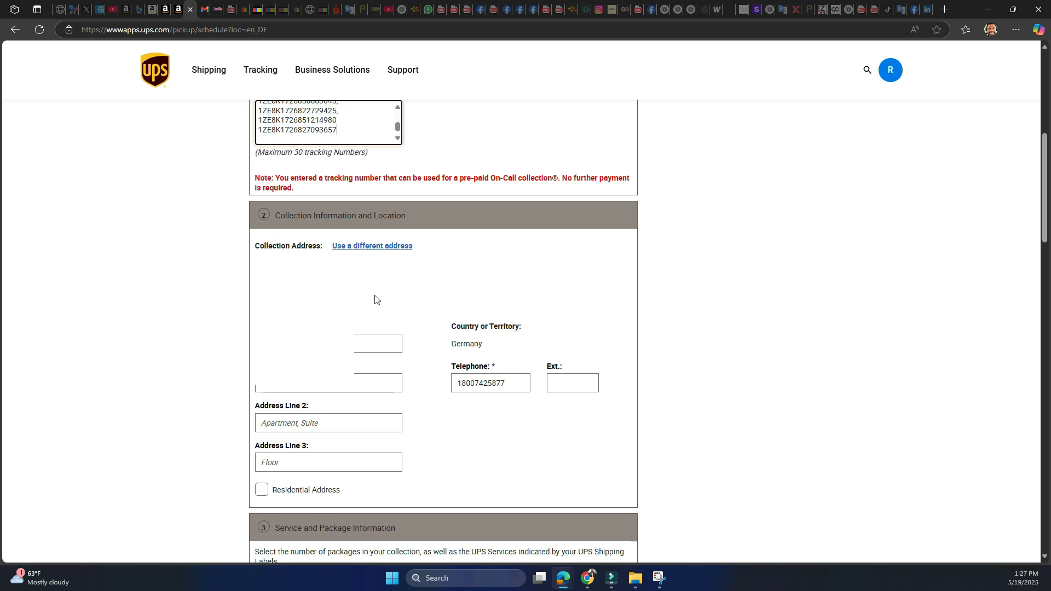
{"action": "scroll", "coordinate": [413, 294], "scroll_direction": "down", "scroll_amount": 1}
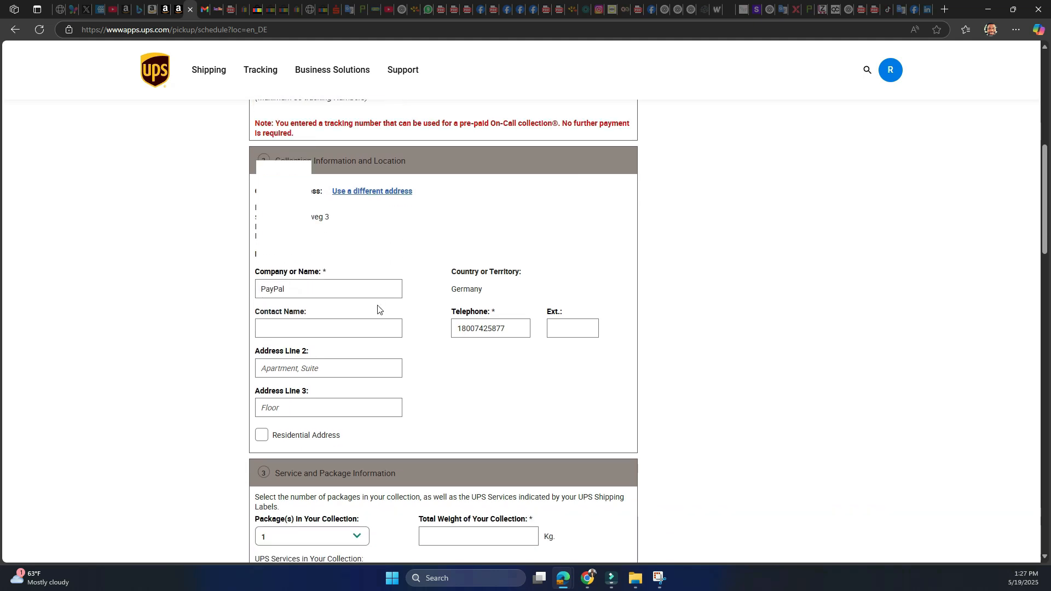
{"action": "scroll", "coordinate": [402, 308], "scroll_direction": "down", "scroll_amount": 2}
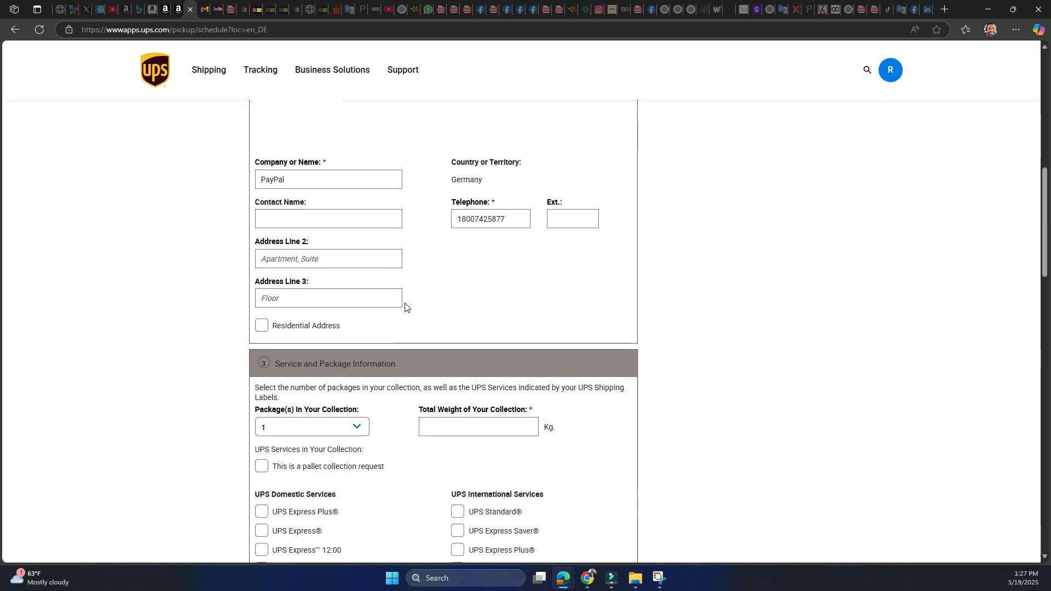
{"action": "scroll", "coordinate": [455, 273], "scroll_direction": "down", "scroll_amount": 2}
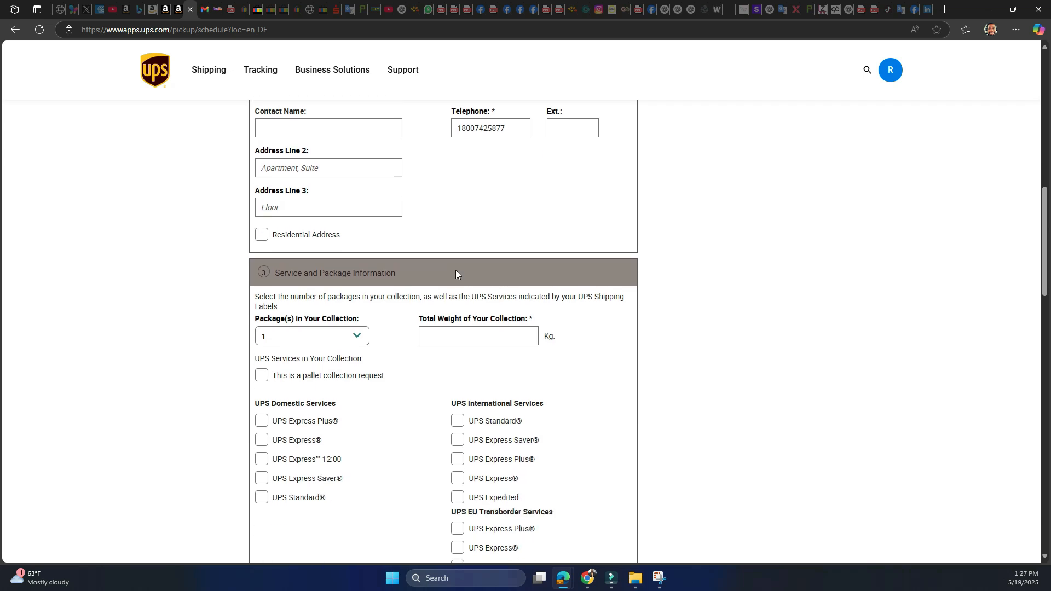
{"action": "scroll", "coordinate": [455, 272], "scroll_direction": "down", "scroll_amount": 1}
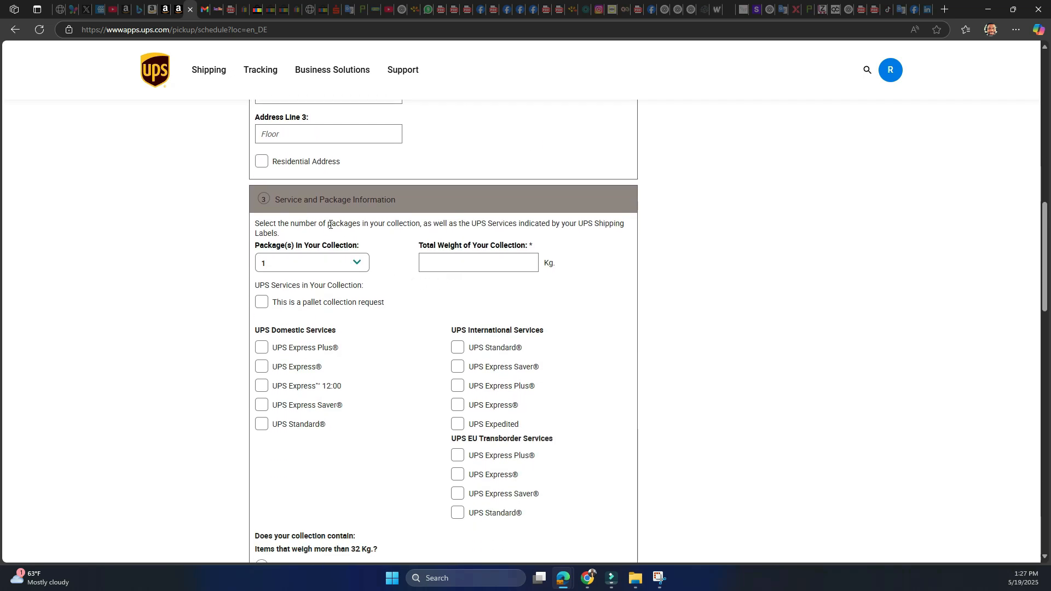
{"action": "left_click", "coordinate": [461, 260]}
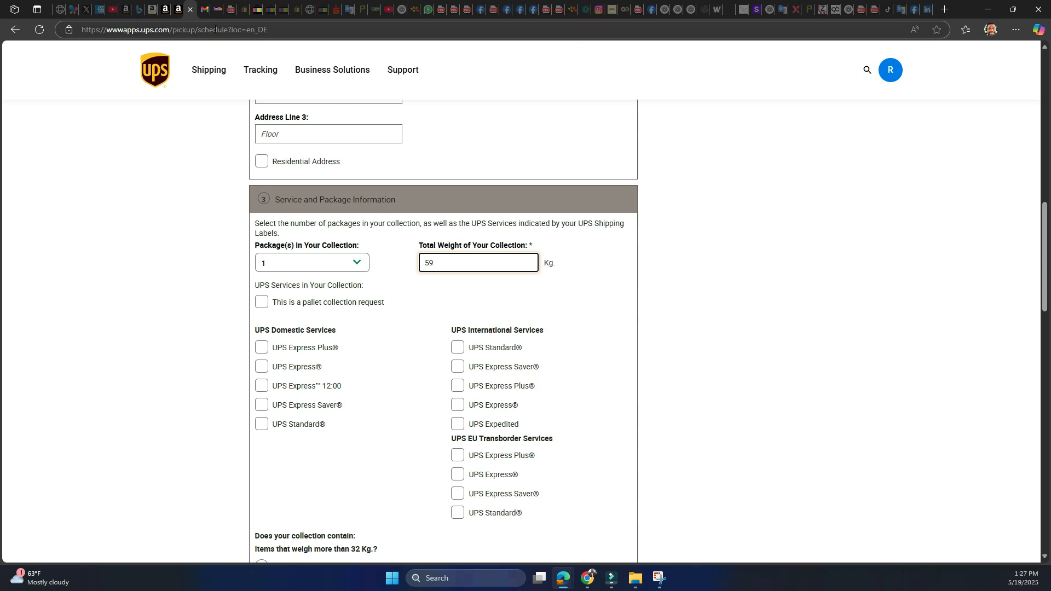
{"action": "left_click", "coordinate": [165, 9]}
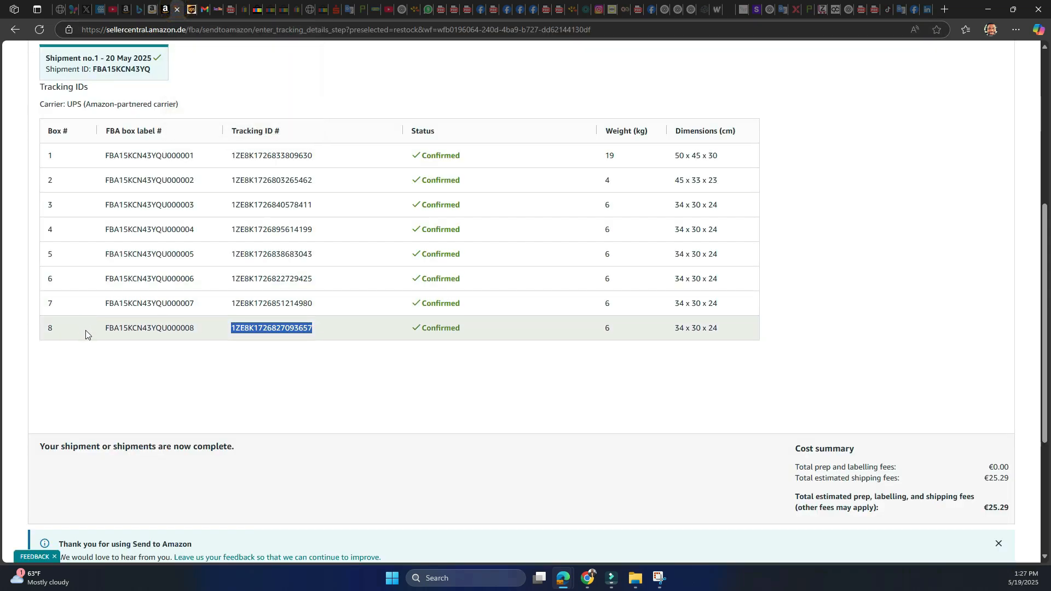
{"action": "left_click", "coordinate": [195, 11]}
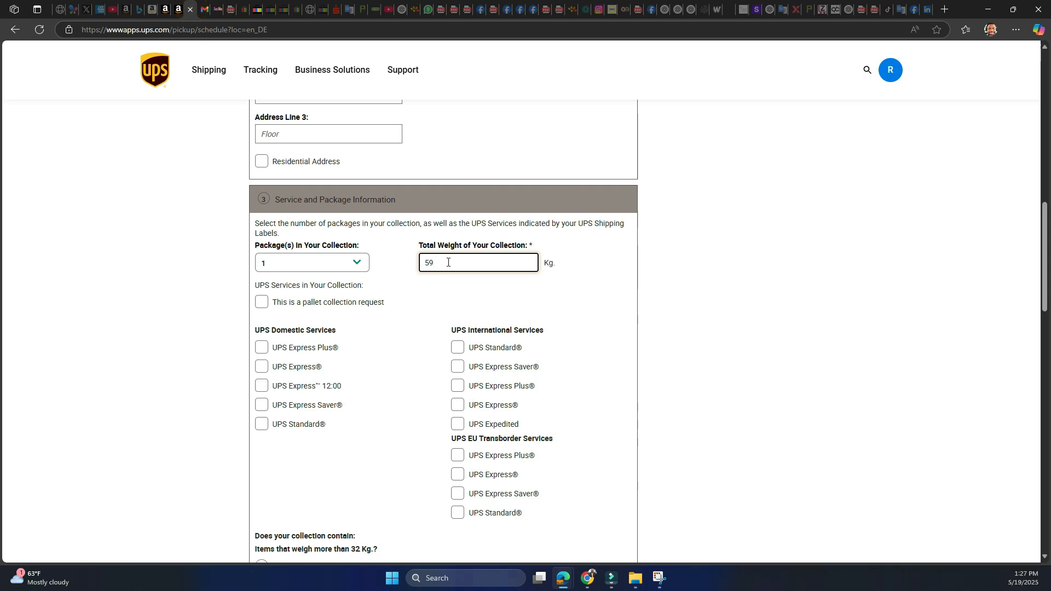
- Set the number of packages in the collection to 8 and select UPS Standard under the domestic services
{"action": "left_click", "coordinate": [355, 262]}
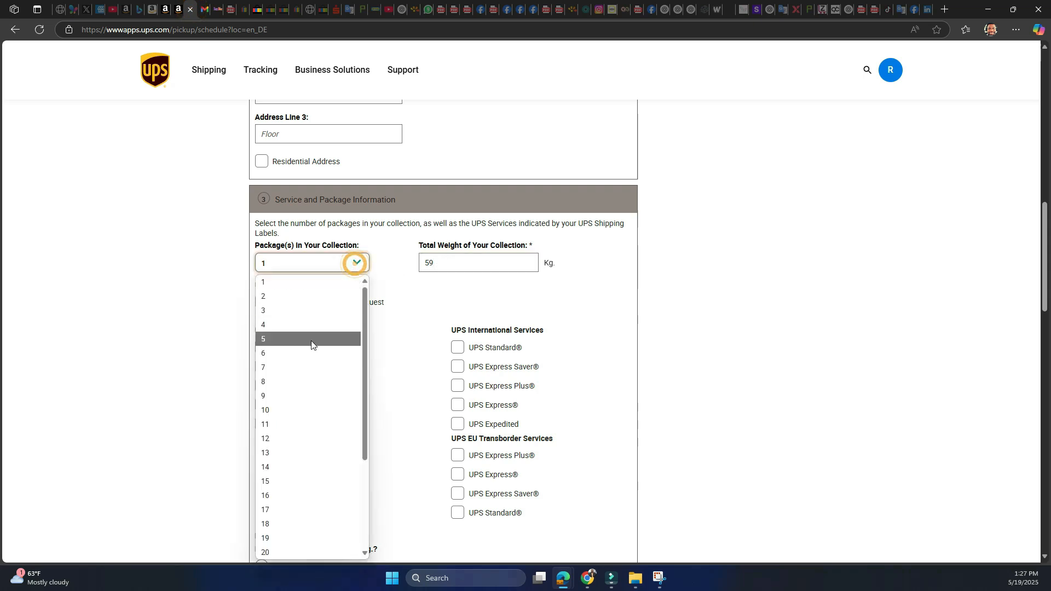
{"action": "left_click", "coordinate": [290, 382]}
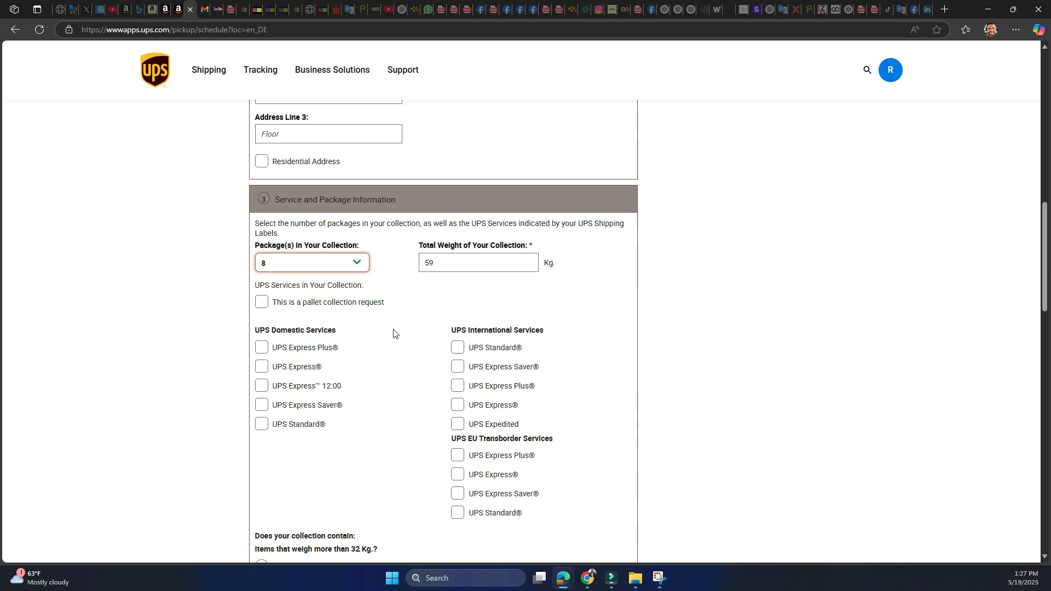
{"action": "scroll", "coordinate": [401, 298], "scroll_direction": "down", "scroll_amount": 2}
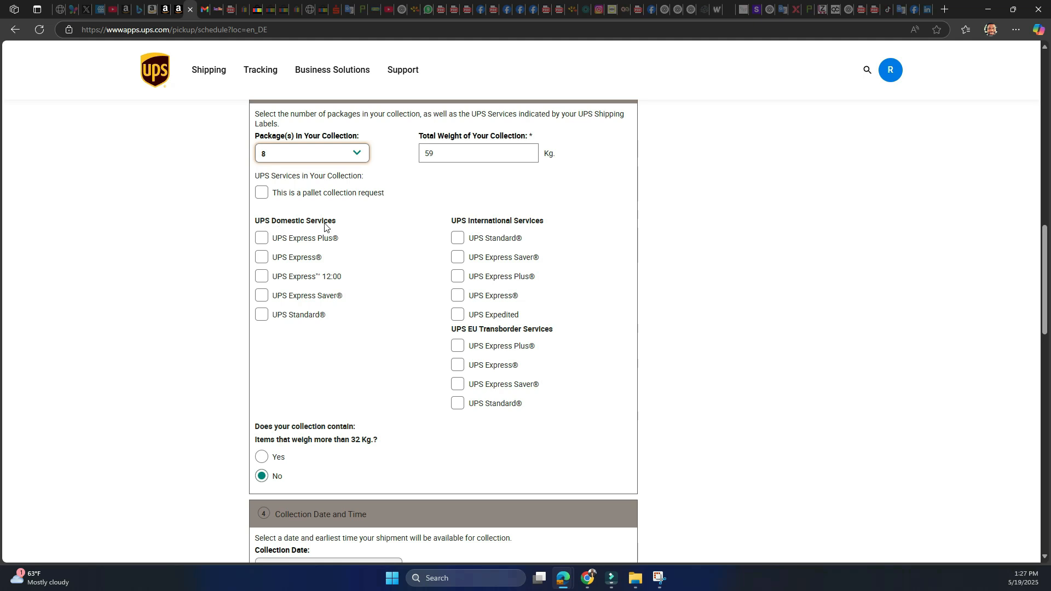
{"action": "left_click", "coordinate": [261, 317]}
- Set the collection date to Tuesday, 20 May 2025 and the latest preferred collection time to 01:00 PM
{"action": "scroll", "coordinate": [368, 280], "scroll_direction": "down", "scroll_amount": 3}
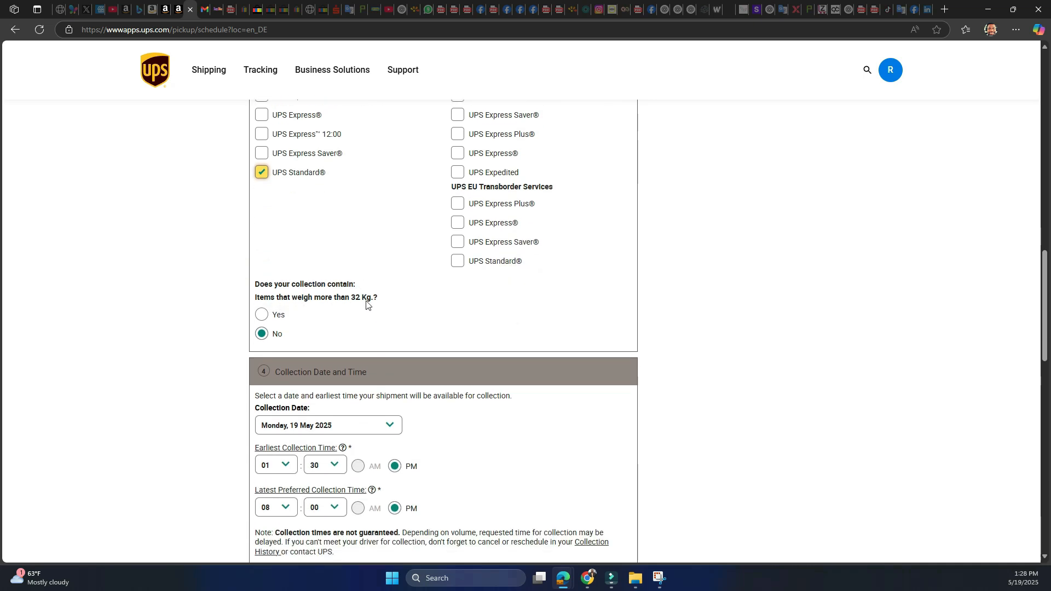
{"action": "scroll", "coordinate": [372, 327], "scroll_direction": "down", "scroll_amount": 3}
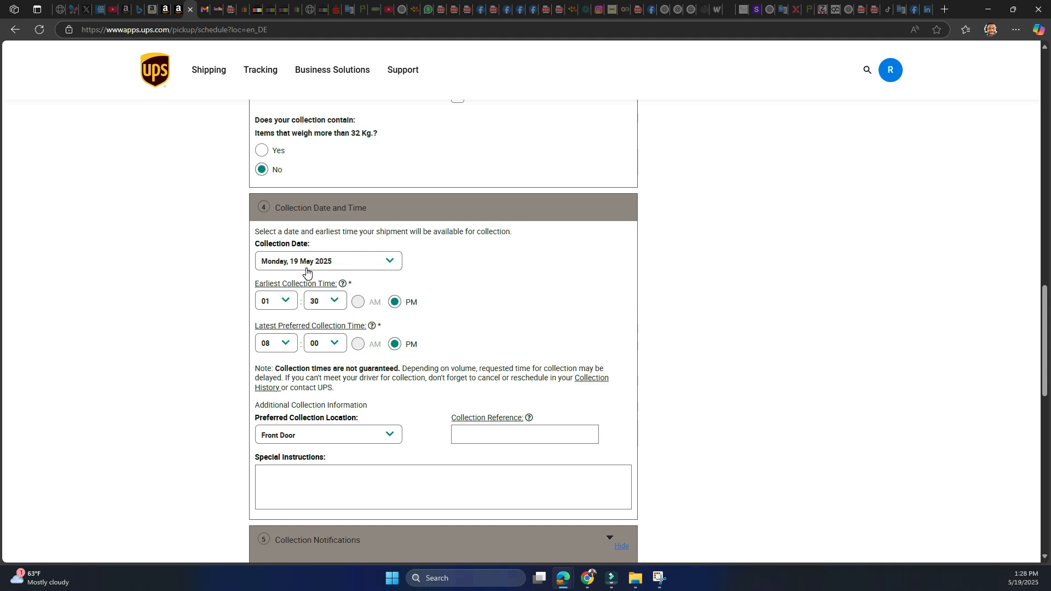
{"action": "left_click", "coordinate": [378, 266]}
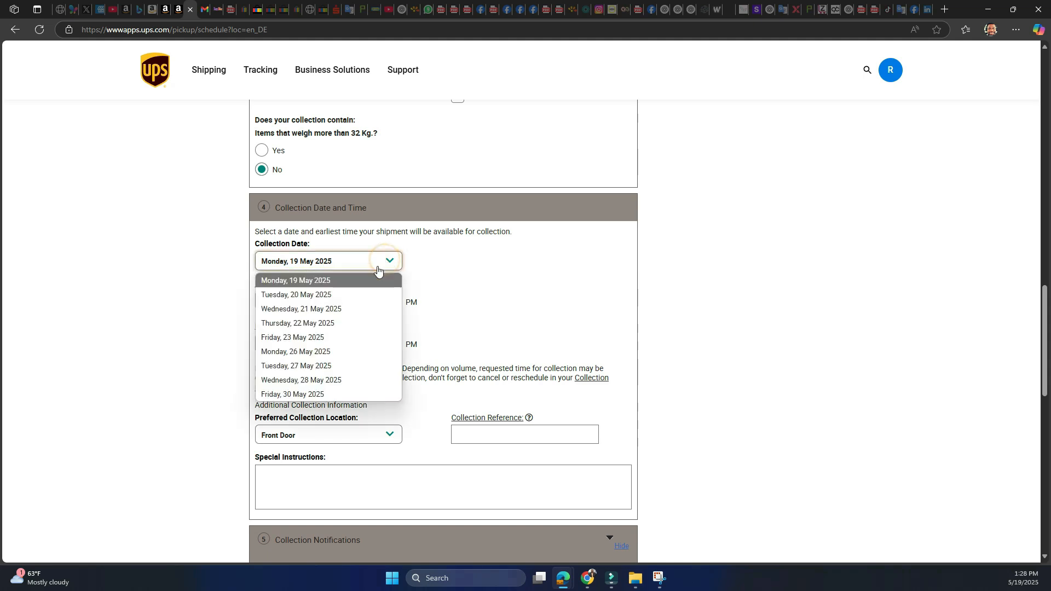
{"action": "left_click", "coordinate": [318, 296]}
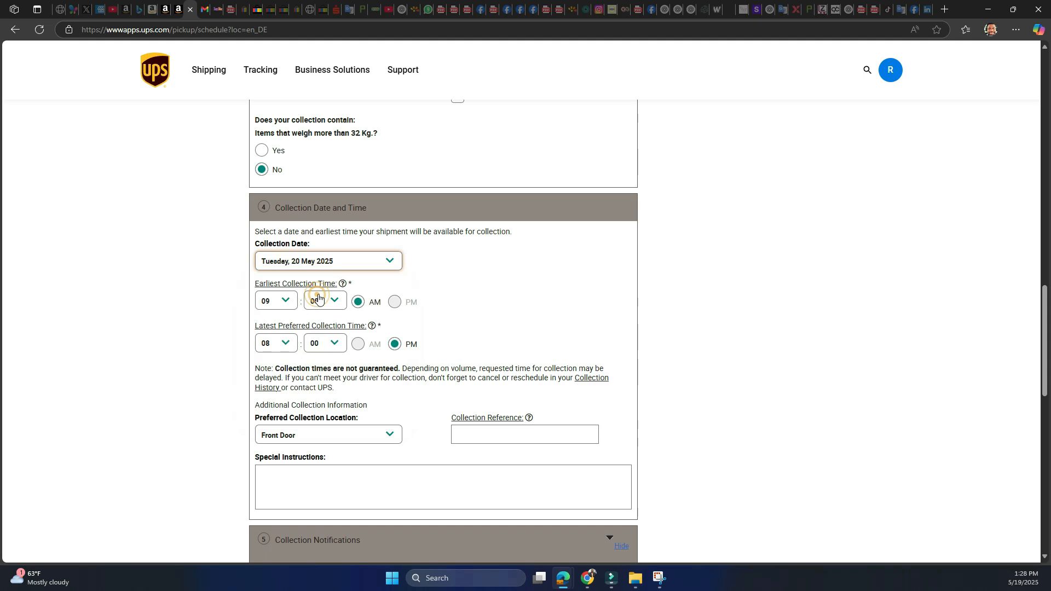
{"action": "mouse_move", "coordinate": [282, 290]}
{"action": "left_click", "coordinate": [285, 345]}
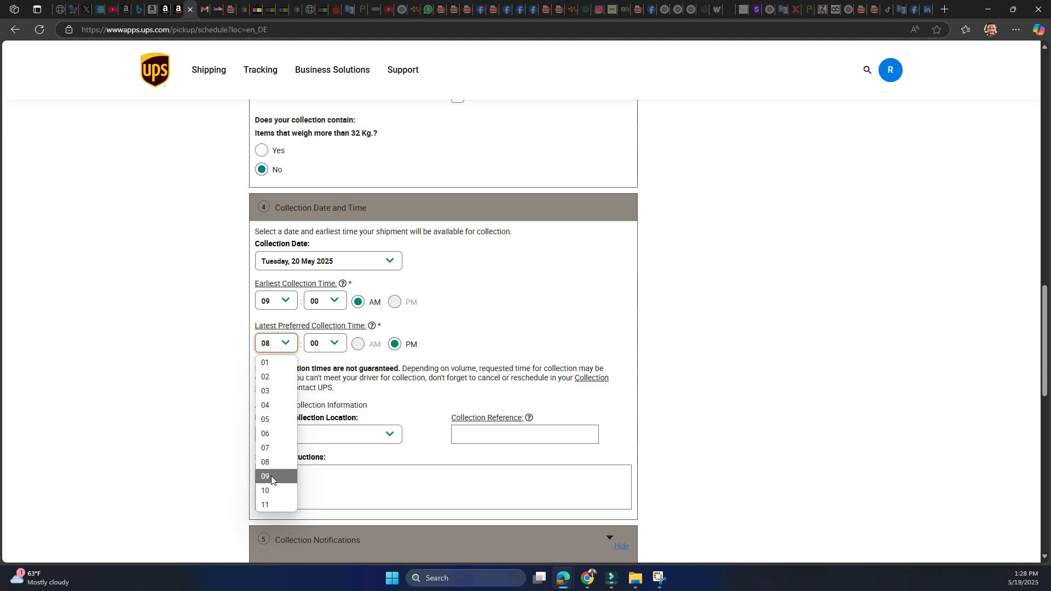
{"action": "left_click", "coordinate": [265, 366]}
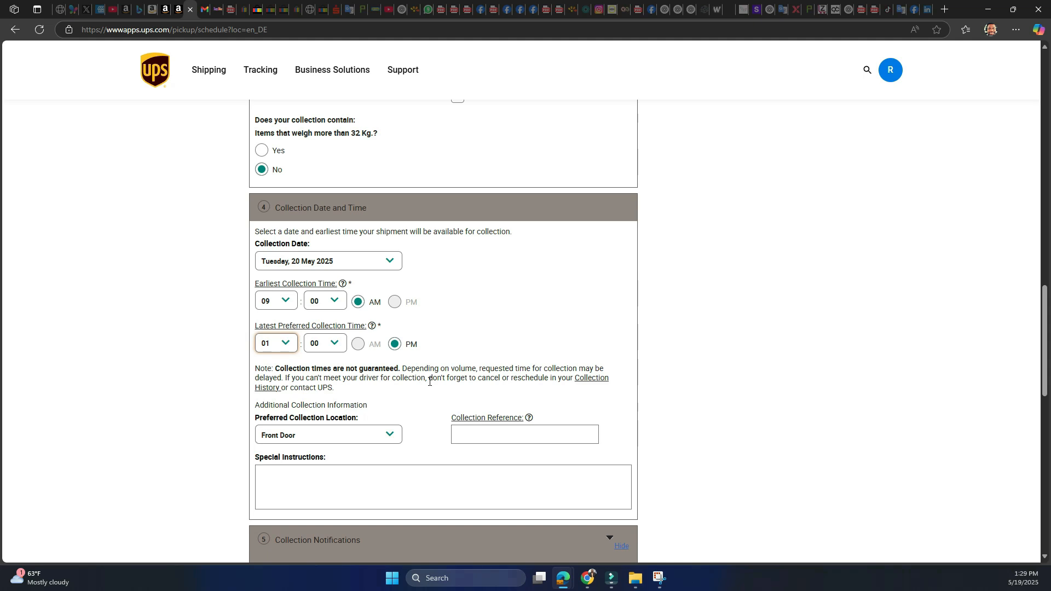
- Set the preferred collection location to Upstairs
{"action": "scroll", "coordinate": [421, 383], "scroll_direction": "down", "scroll_amount": 3}
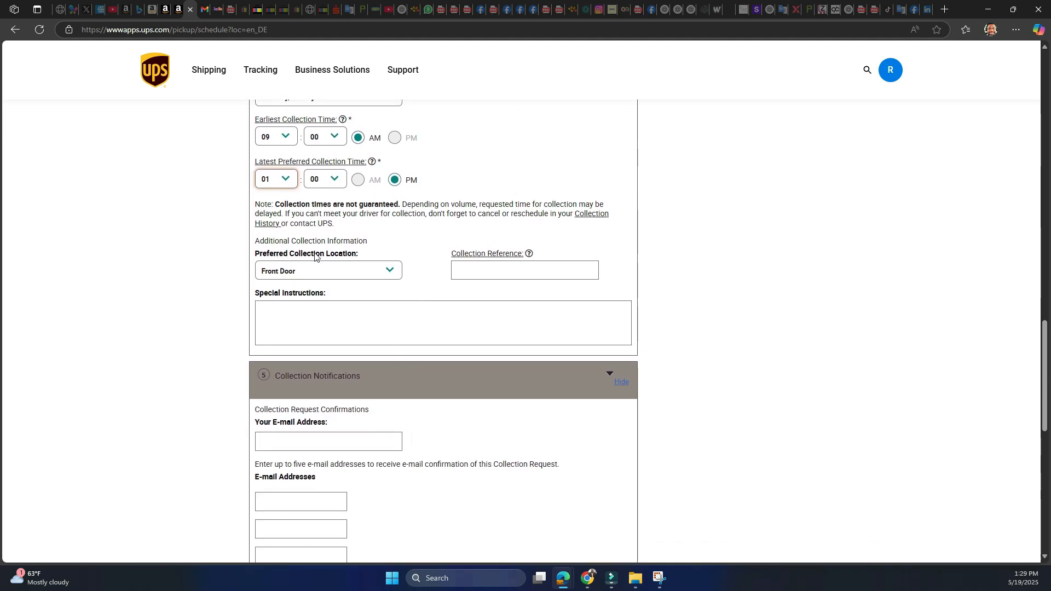
{"action": "left_click", "coordinate": [390, 272]}
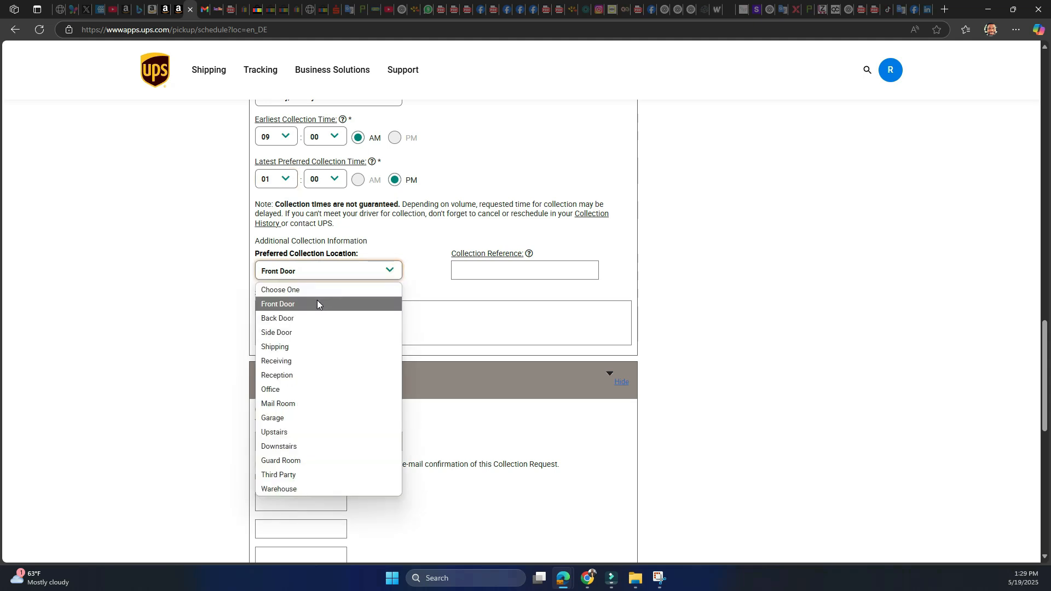
{"action": "left_click", "coordinate": [279, 433]}
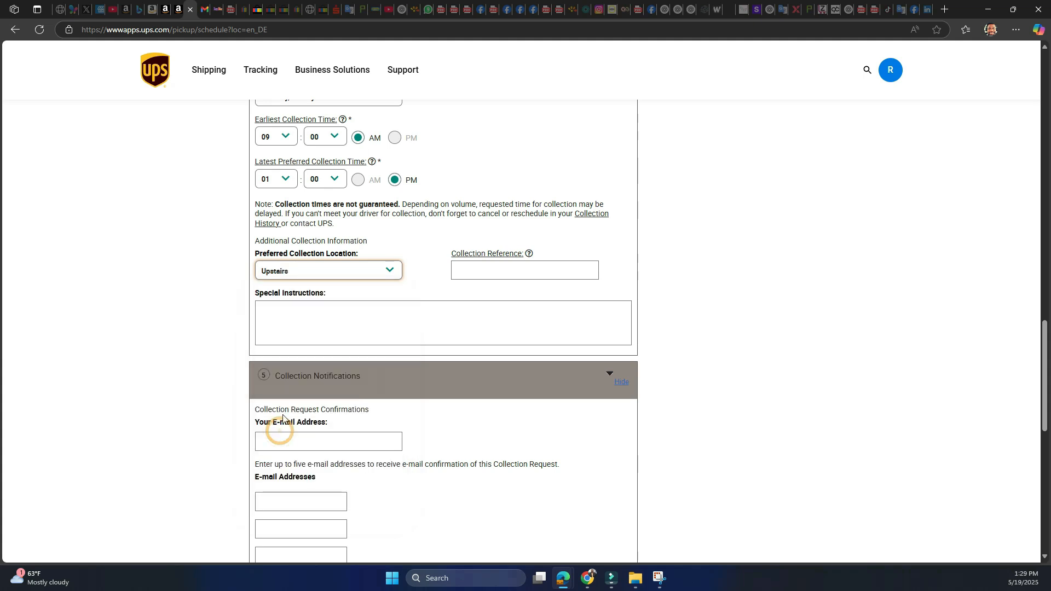
- Enter the special instructions "Please come to the second floor" and view the help on the collection reference
{"action": "left_click", "coordinate": [273, 321]}
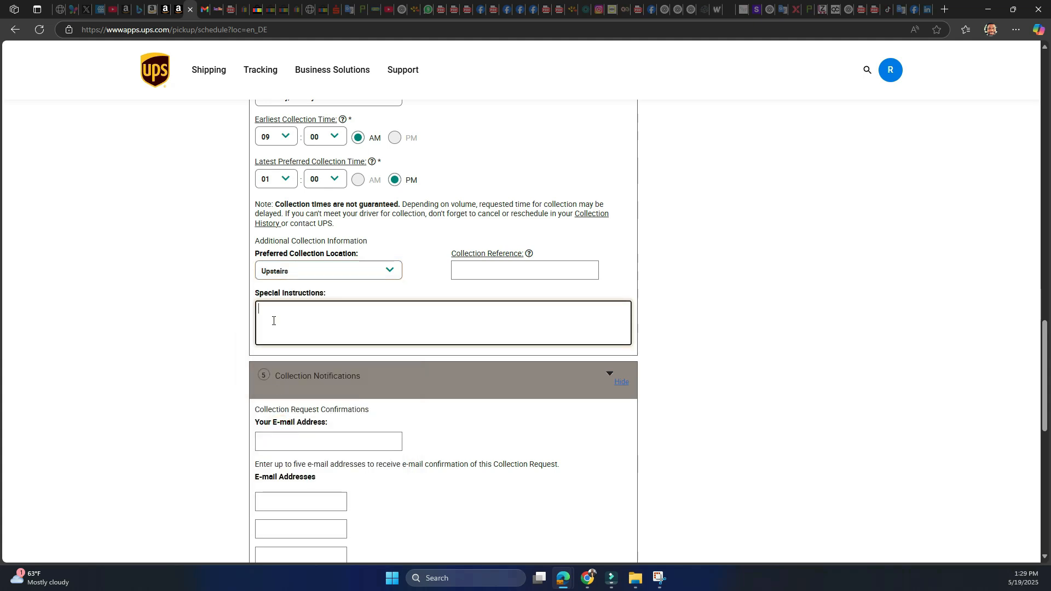
{"action": "type", "text": "Please come to the"}
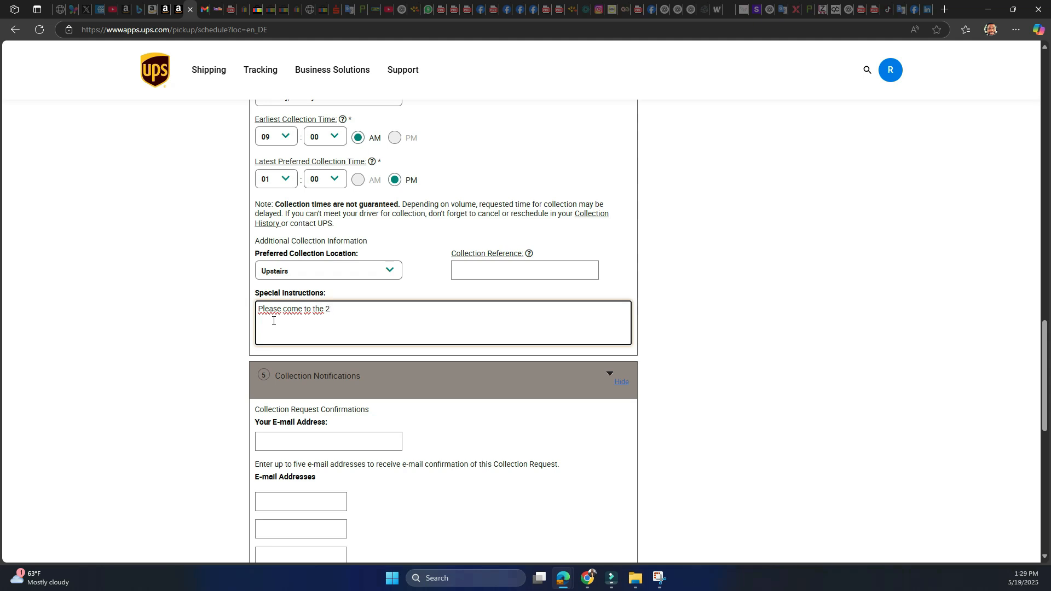
{"action": "type", "text": "second floo"}
{"action": "type", "text": "w"}
{"action": "type", "text": "he boxe"}
{"action": "type", "text": "s wi"}
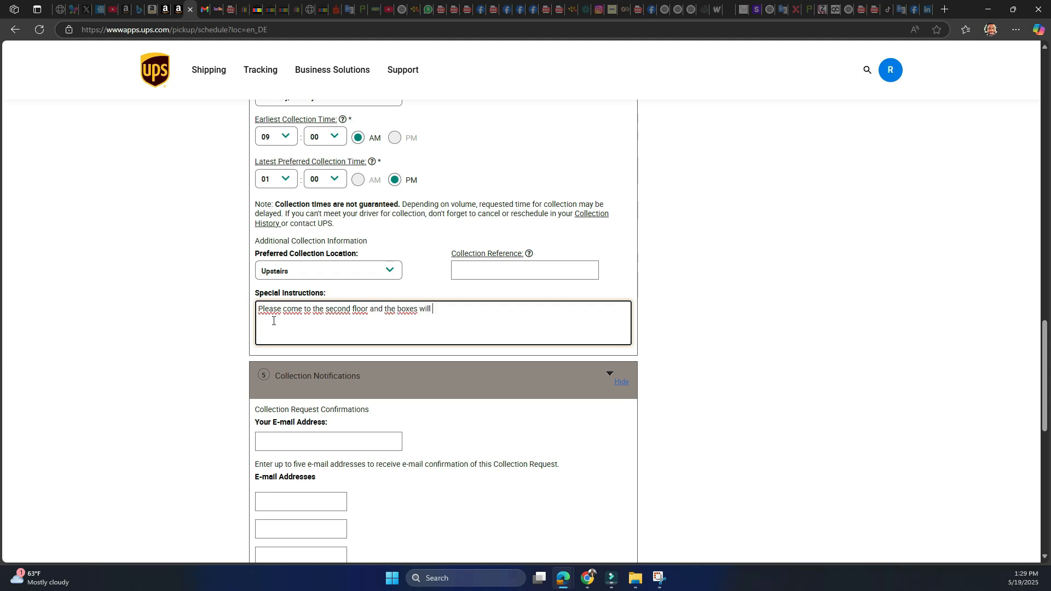
{"action": "key", "text": "BackSpace"}
{"action": "key", "text": "BackSpace"}
{"action": "key", "text": "BackSpace"}
{"action": "key", "text": "BackSpace"}
{"action": "key", "text": "BackSpace"}
{"action": "key", "text": "BackSpace"}
{"action": "key", "text": "BackSpace"}
{"action": "key", "text": "BackSpace"}
{"action": "key", "text": "BackSpace"}
{"action": "key", "text": "BackSpace"}
{"action": "key", "text": "BackSpace"}
{"action": "key", "text": "BackSpace"}
{"action": "left_click", "coordinate": [527, 254]}
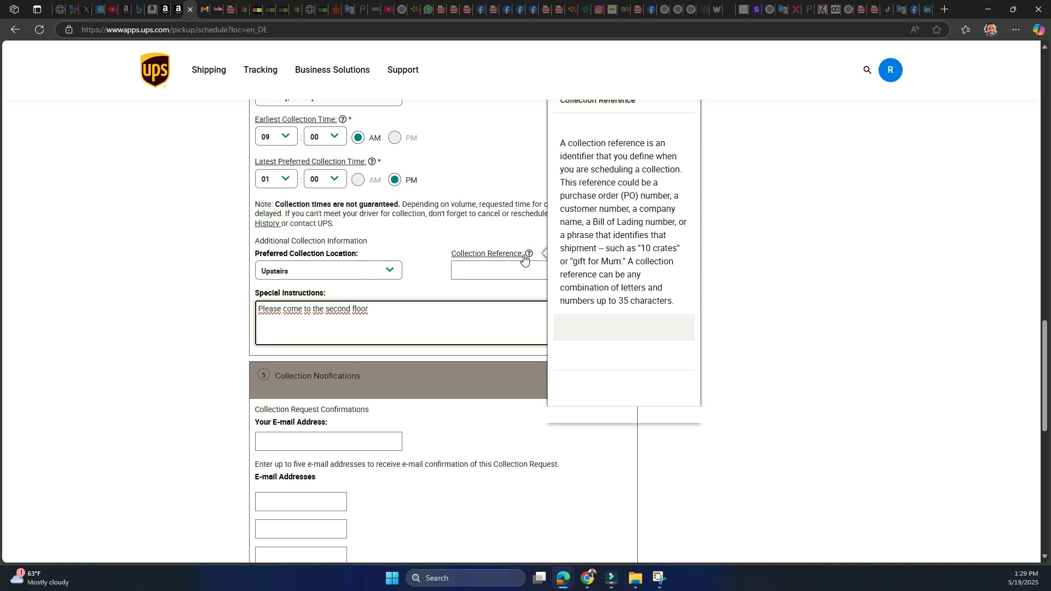
{"action": "left_click", "coordinate": [392, 334]}
- Fill in the collection notification e-mail fields with the saved e-mail address
{"action": "scroll", "coordinate": [389, 338], "scroll_direction": "down", "scroll_amount": 3}
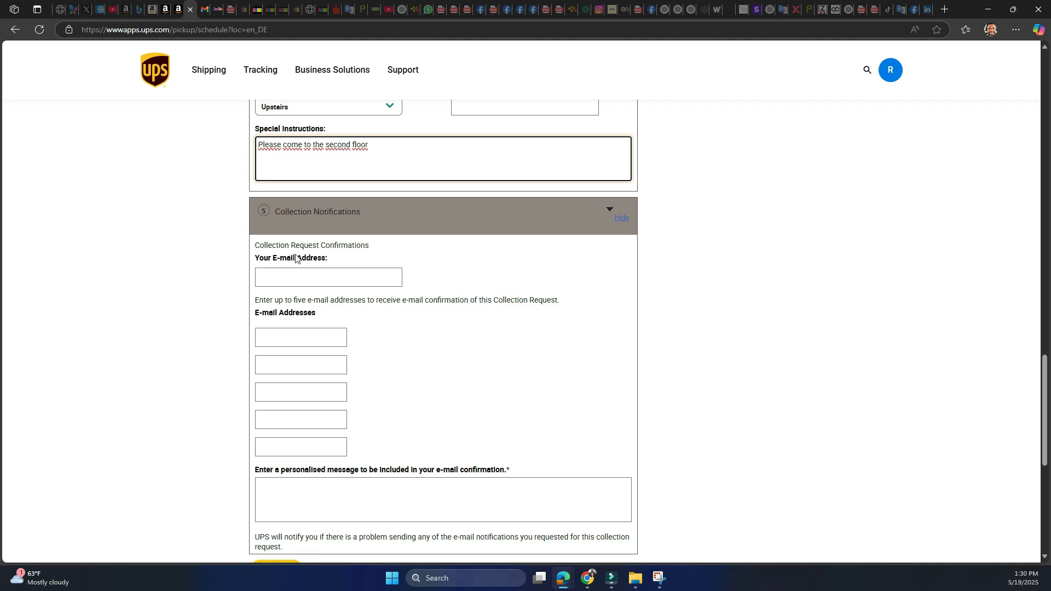
{"action": "left_click", "coordinate": [323, 276]}
{"action": "left_click", "coordinate": [314, 319]}
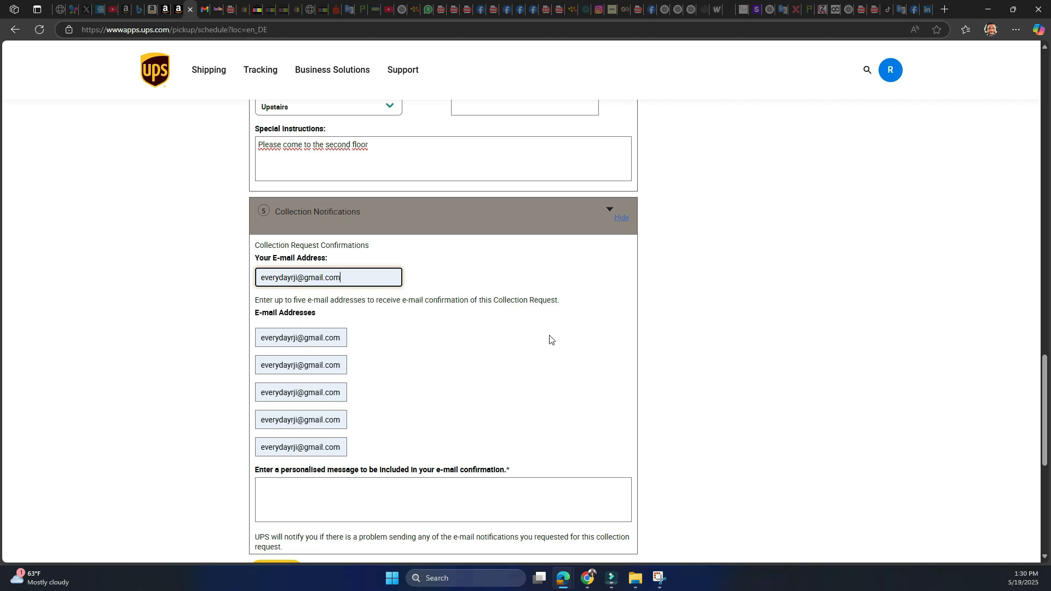
- Submit the completed collection form without a personalised message to proceed to the request verification
{"action": "scroll", "coordinate": [550, 339], "scroll_direction": "down", "scroll_amount": 2}
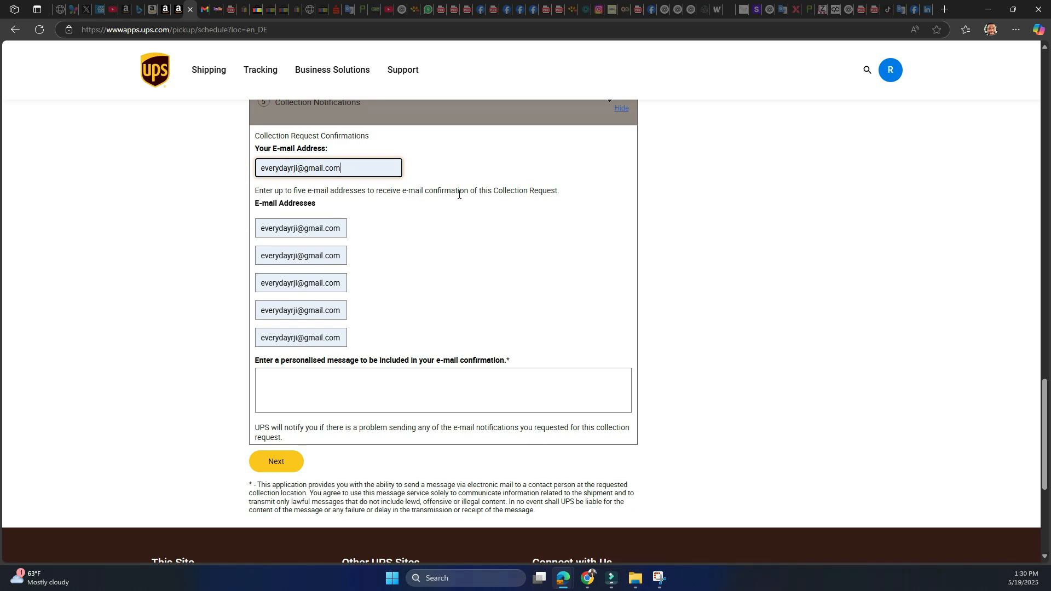
{"action": "scroll", "coordinate": [603, 244], "scroll_direction": "down", "scroll_amount": 3}
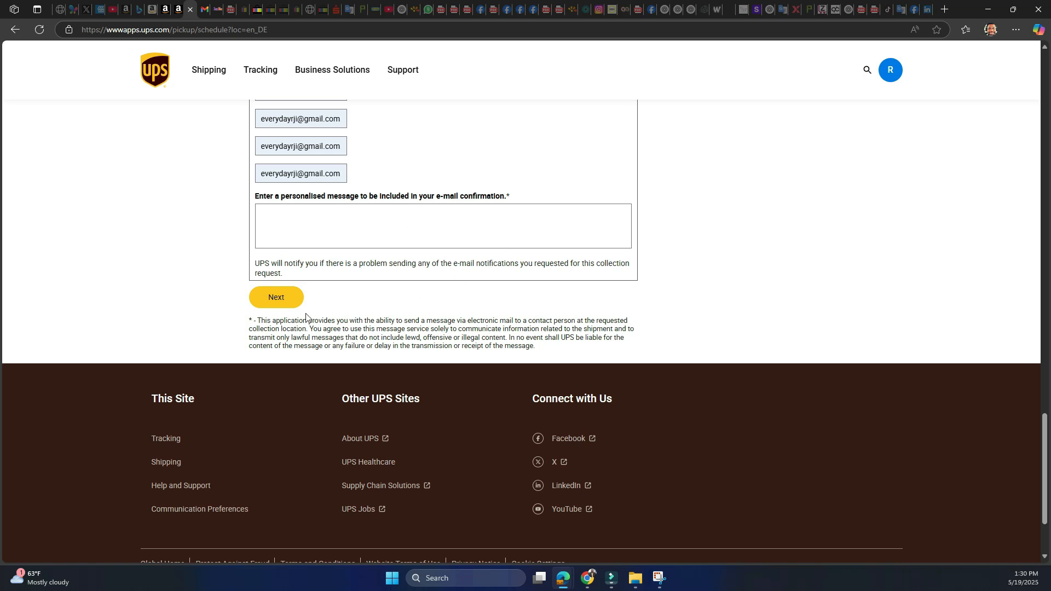
{"action": "left_click", "coordinate": [271, 296]}
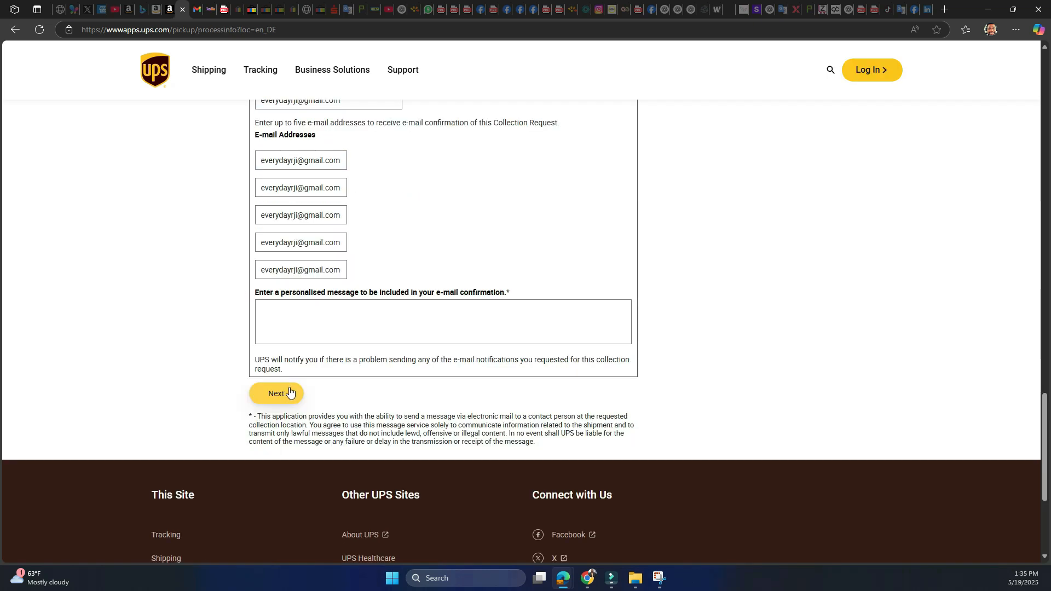
{"action": "left_click", "coordinate": [289, 392]}
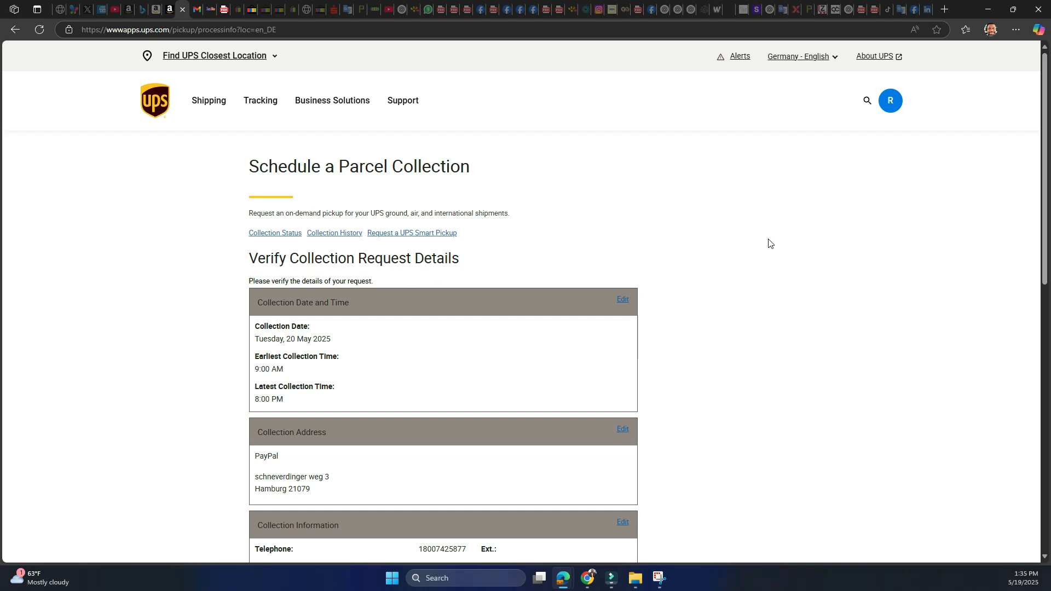
- Review the collection request's date and time, address, instructions, notification recipients, shipment details and payment information
{"action": "scroll", "coordinate": [763, 239], "scroll_direction": "down", "scroll_amount": 3}
{"action": "scroll", "coordinate": [744, 238], "scroll_direction": "down", "scroll_amount": 2}
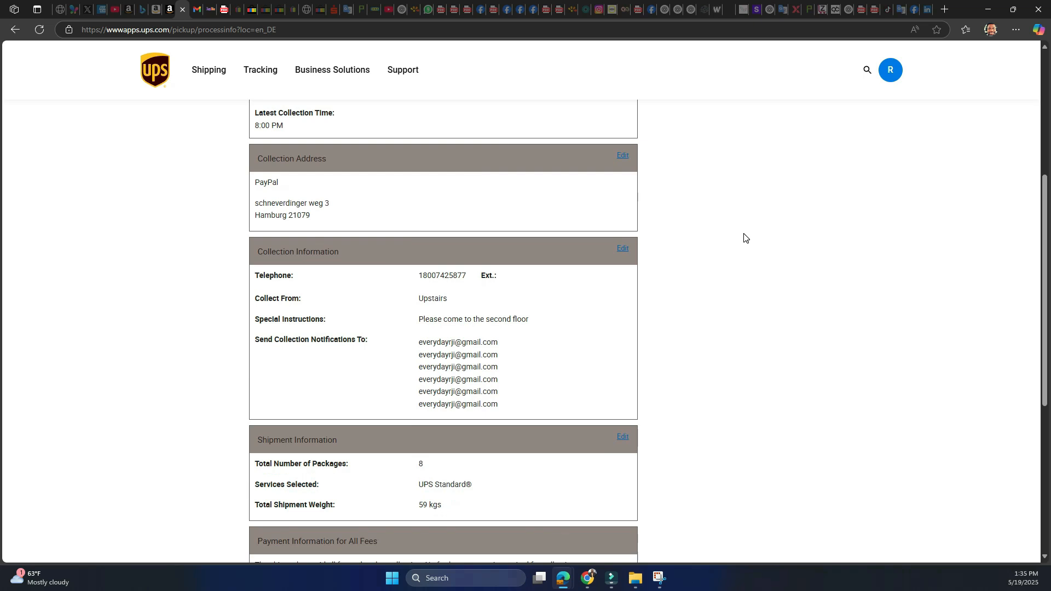
{"action": "scroll", "coordinate": [744, 238], "scroll_direction": "down", "scroll_amount": 3}
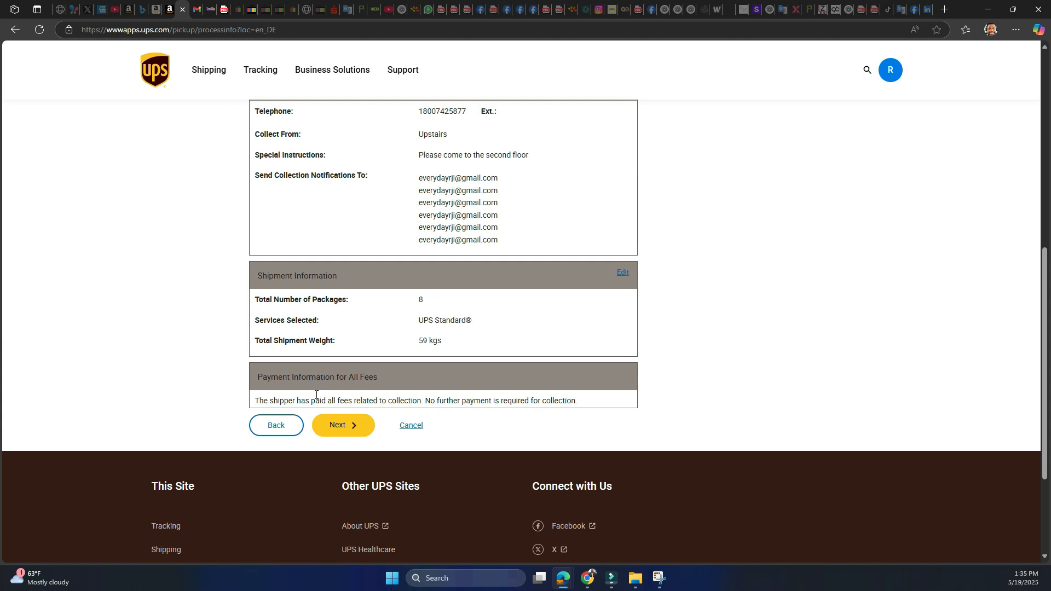
{"action": "scroll", "coordinate": [641, 276], "scroll_direction": "up", "scroll_amount": 9}
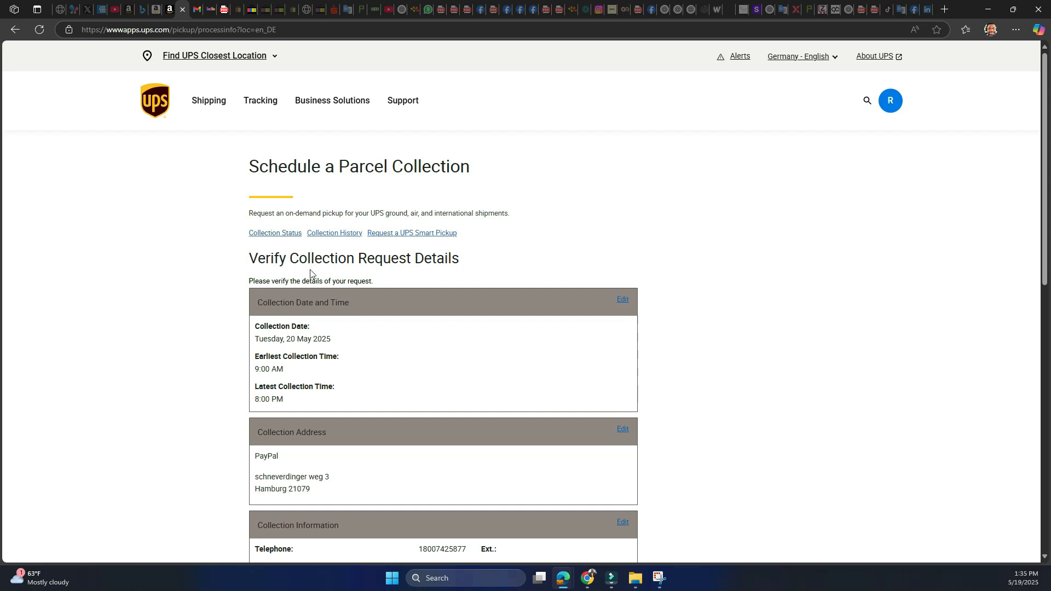
{"action": "scroll", "coordinate": [347, 305], "scroll_direction": "down", "scroll_amount": 1}
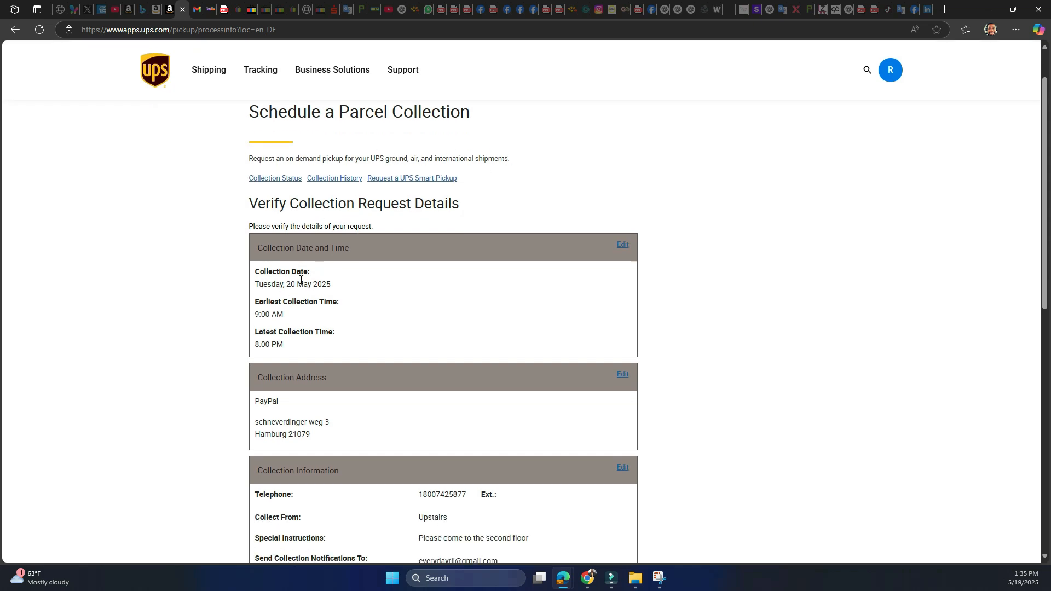
{"action": "scroll", "coordinate": [305, 312], "scroll_direction": "down", "scroll_amount": 2}
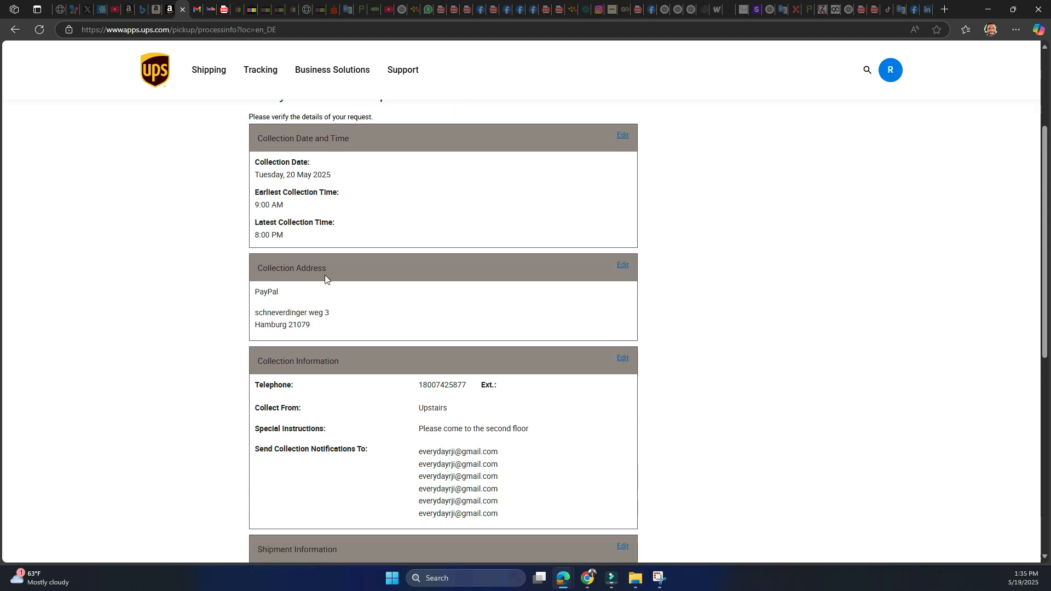
- Check the remaining details of the collection request and submit it to complete the UPS collection booking
{"action": "scroll", "coordinate": [299, 320], "scroll_direction": "down", "scroll_amount": 2}
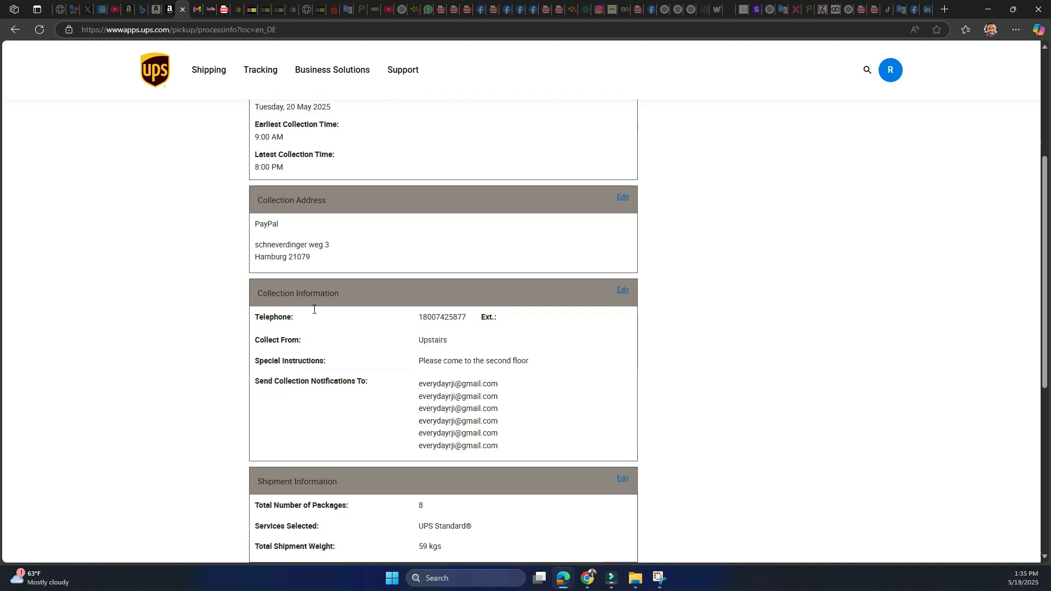
{"action": "scroll", "coordinate": [288, 285], "scroll_direction": "down", "scroll_amount": 1}
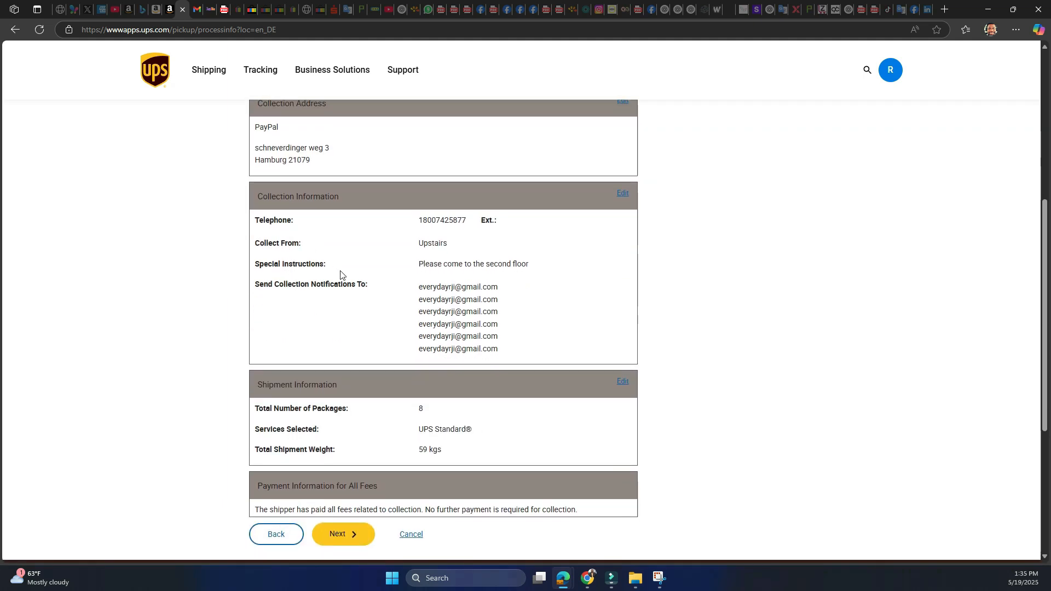
{"action": "scroll", "coordinate": [340, 275], "scroll_direction": "down", "scroll_amount": 1}
{"action": "scroll", "coordinate": [339, 273], "scroll_direction": "down", "scroll_amount": 1}
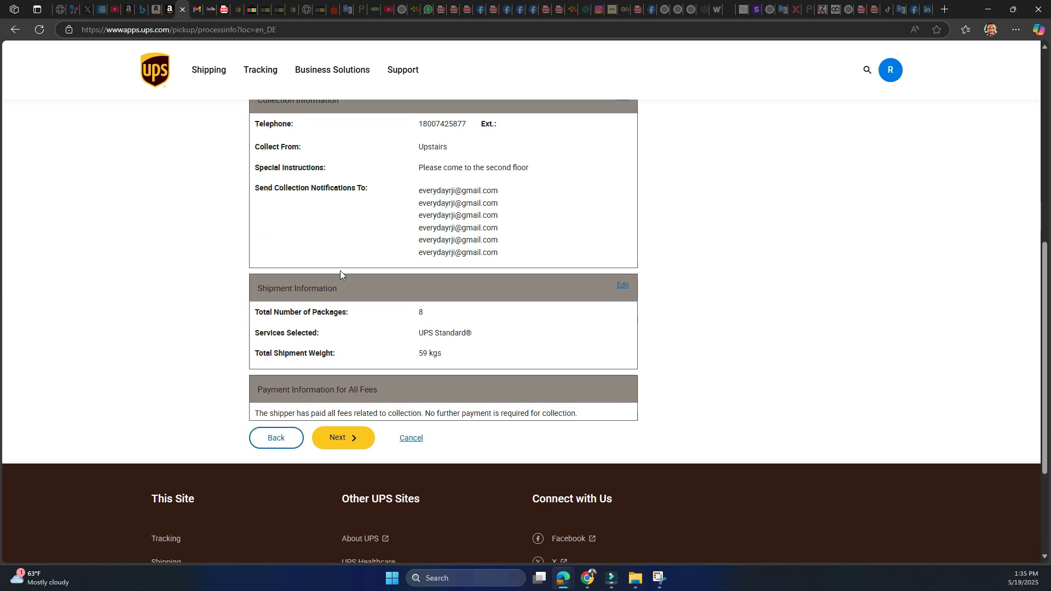
{"action": "scroll", "coordinate": [325, 341], "scroll_direction": "down", "scroll_amount": 1}
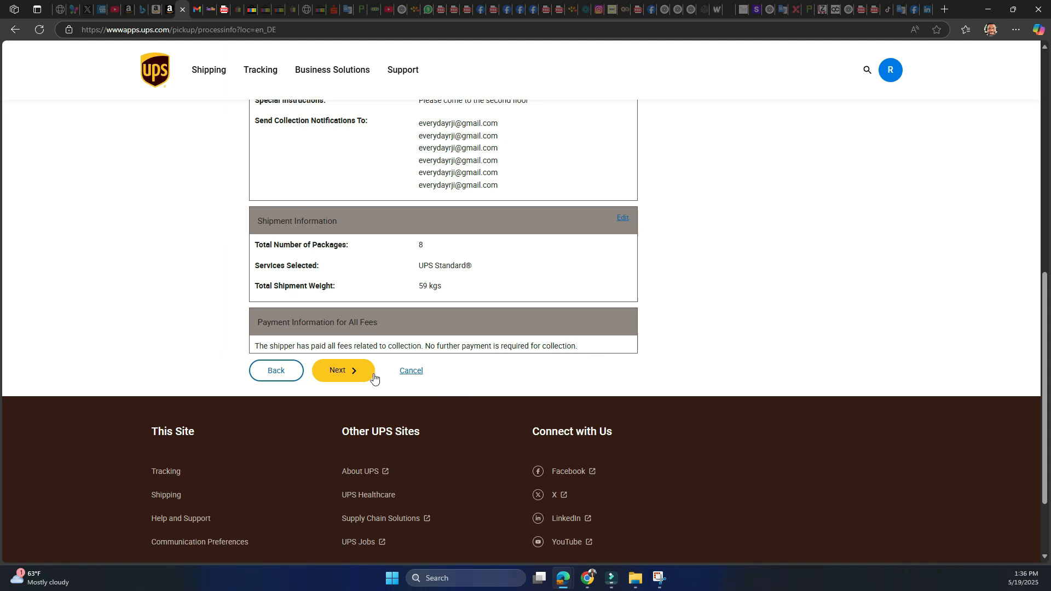
{"action": "left_click", "coordinate": [338, 372]}
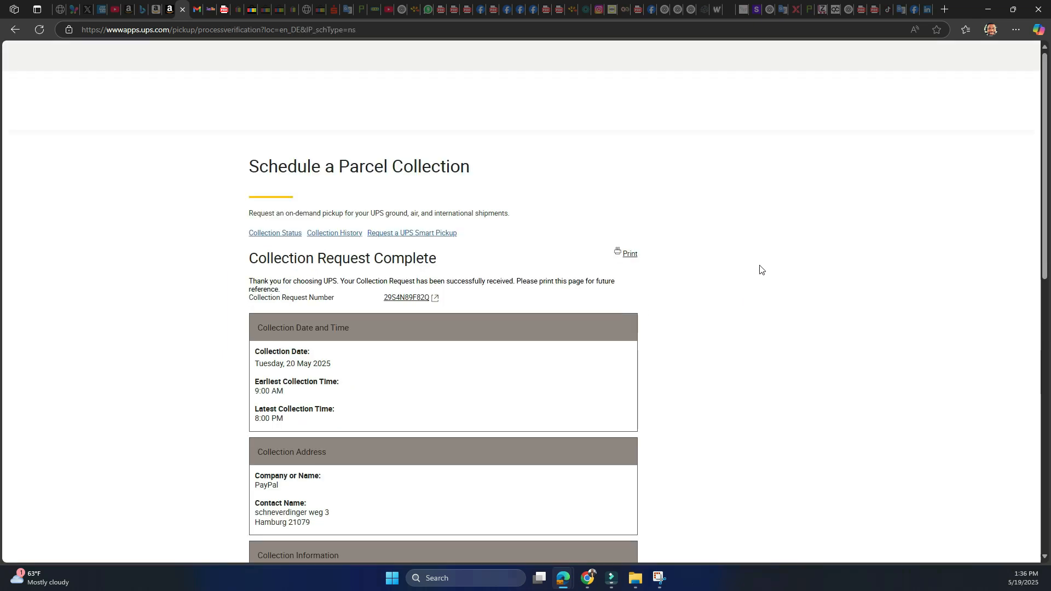
- Examine the completed collection request's reference number, date and time, address, collection instructions, shipment details and payment information
{"action": "scroll", "coordinate": [765, 253], "scroll_direction": "down", "scroll_amount": 1}
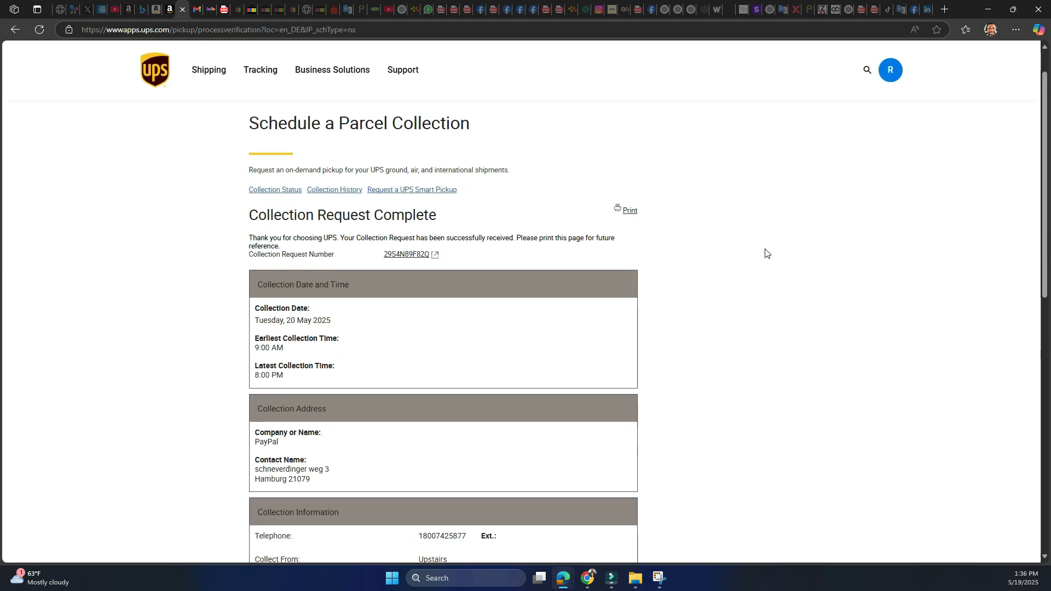
{"action": "scroll", "coordinate": [765, 253], "scroll_direction": "down", "scroll_amount": 2}
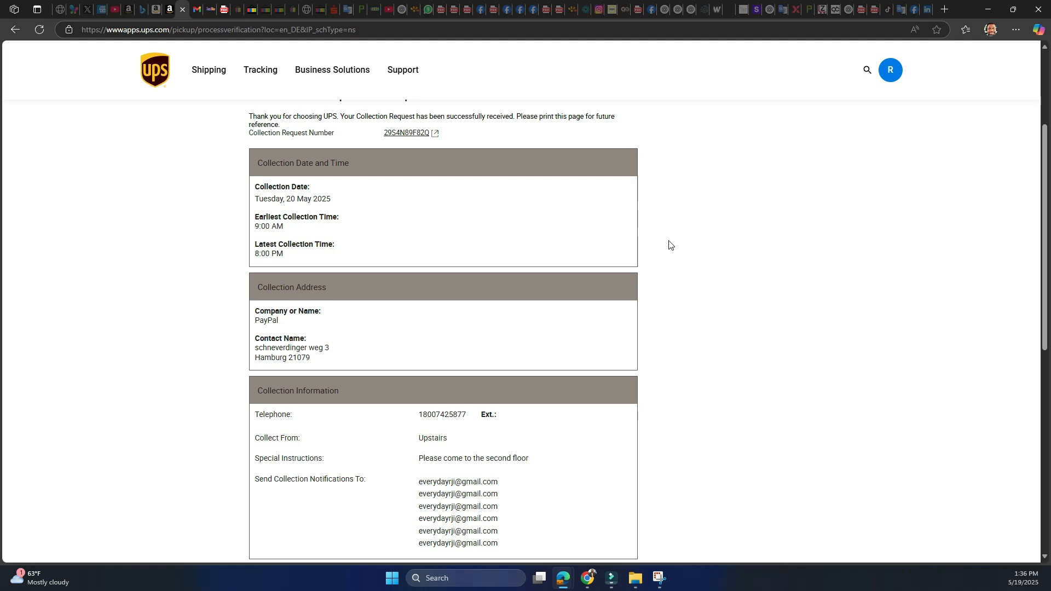
{"action": "scroll", "coordinate": [668, 243], "scroll_direction": "down", "scroll_amount": 2}
{"action": "scroll", "coordinate": [668, 245], "scroll_direction": "down", "scroll_amount": 2}
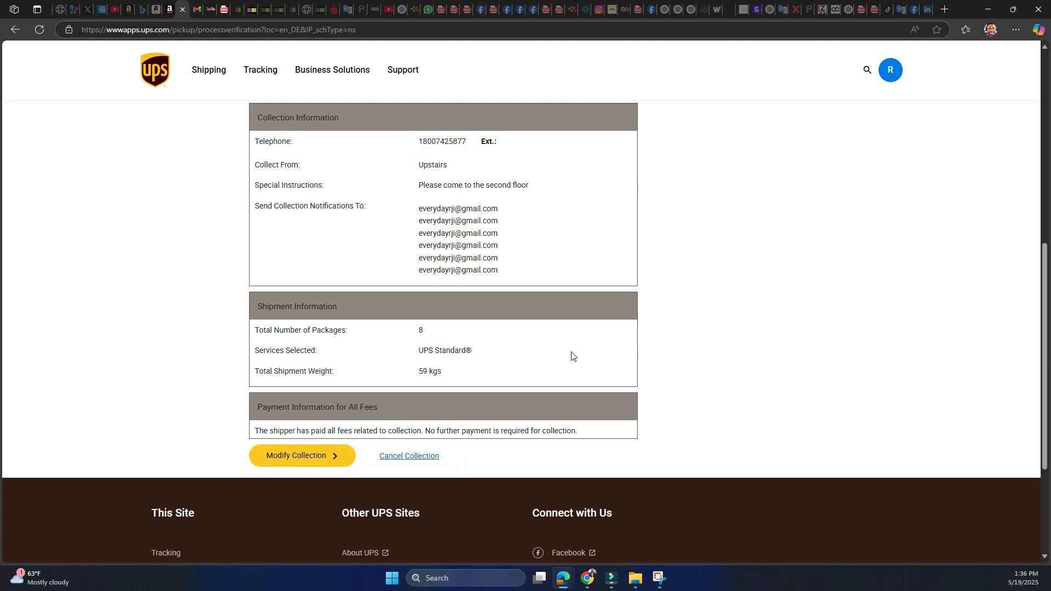
{"action": "scroll", "coordinate": [572, 356], "scroll_direction": "up", "scroll_amount": 4}
{"action": "scroll", "coordinate": [581, 352], "scroll_direction": "up", "scroll_amount": 4}
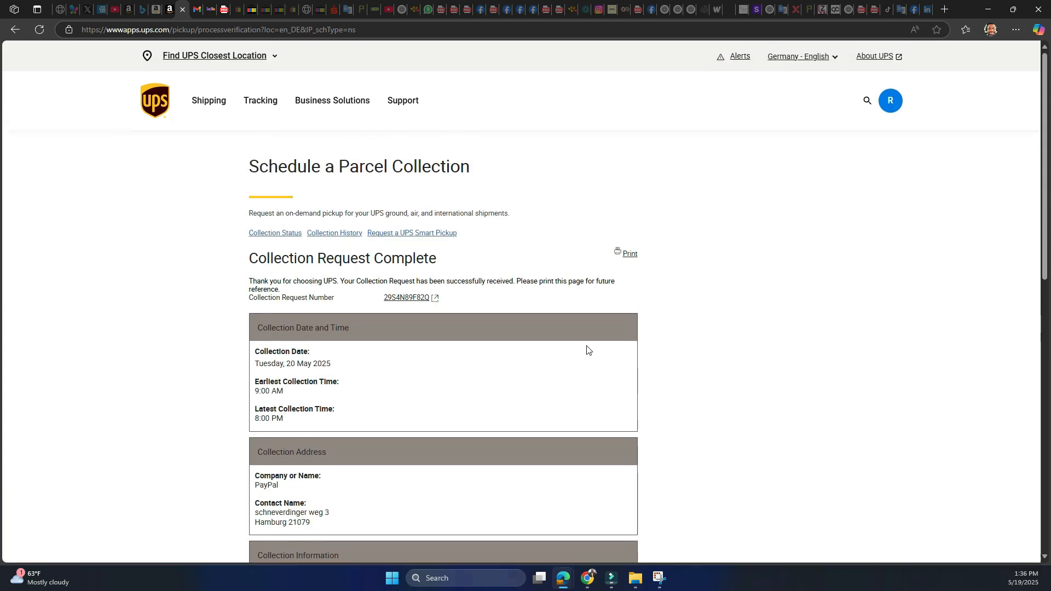